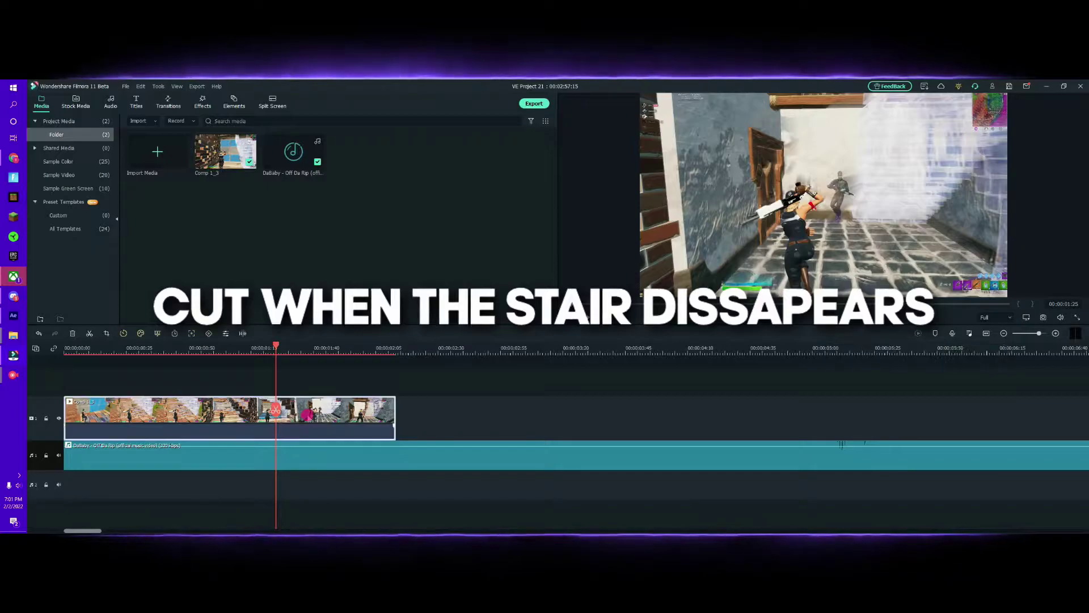
# - Give the second clip a custom speed curve: 0.5x before the shot, 6x at the damage number, then about 0.63x
pyautogui.doubleClick(310, 408)
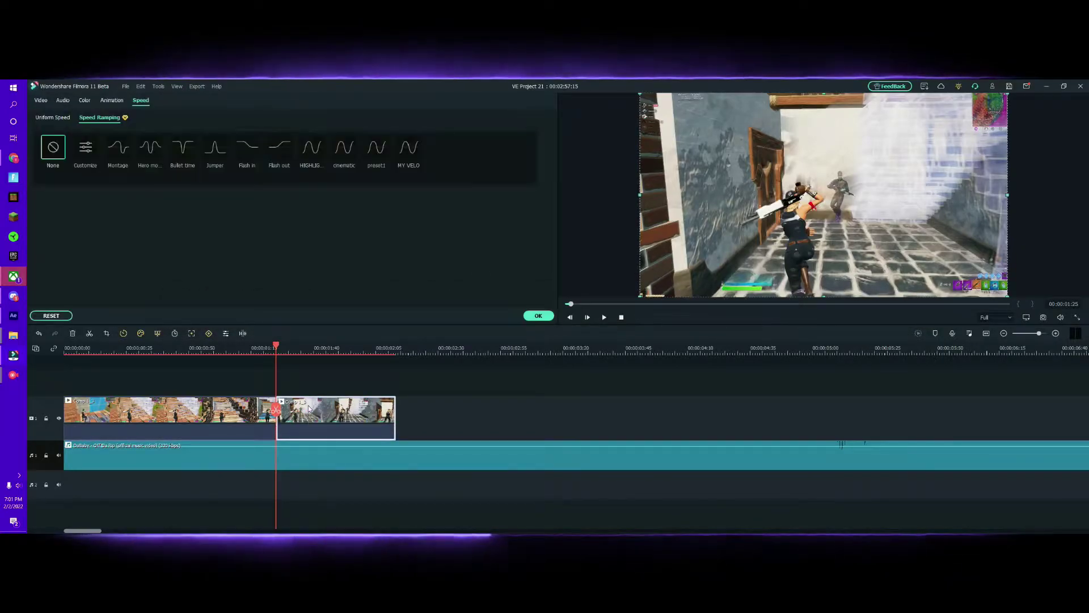
pyautogui.click(86, 148)
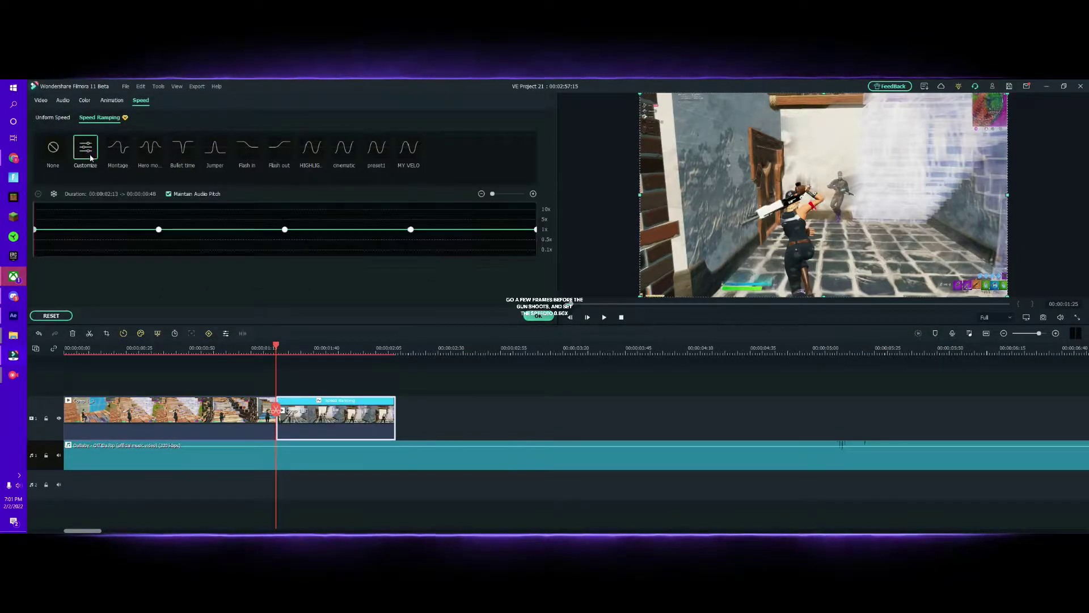
pyautogui.moveTo(159, 229); pyautogui.dragTo(207, 241)
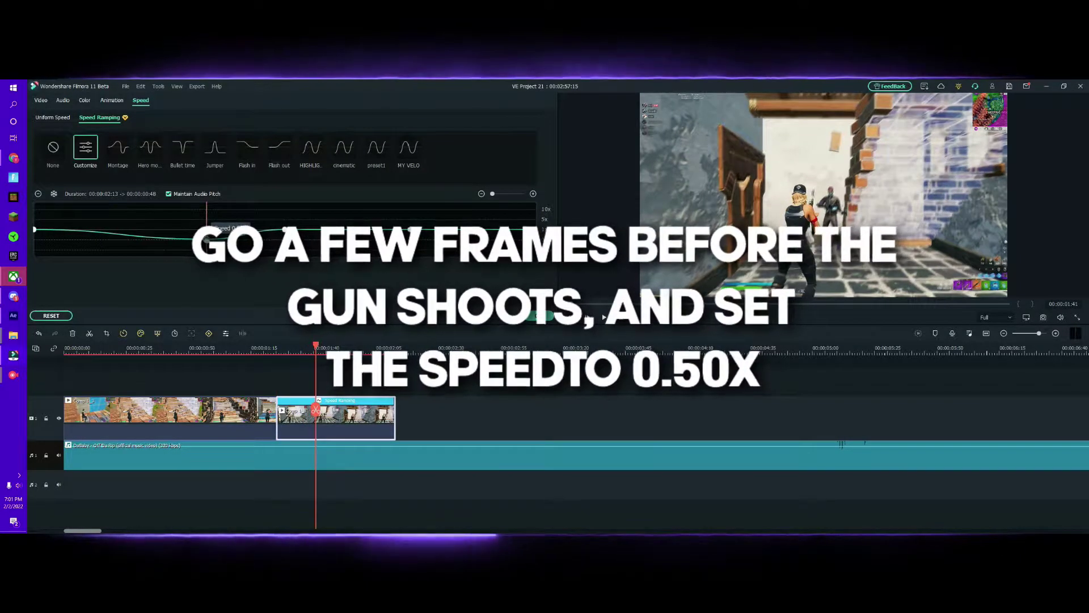
pyautogui.moveTo(285, 229); pyautogui.dragTo(262, 218)
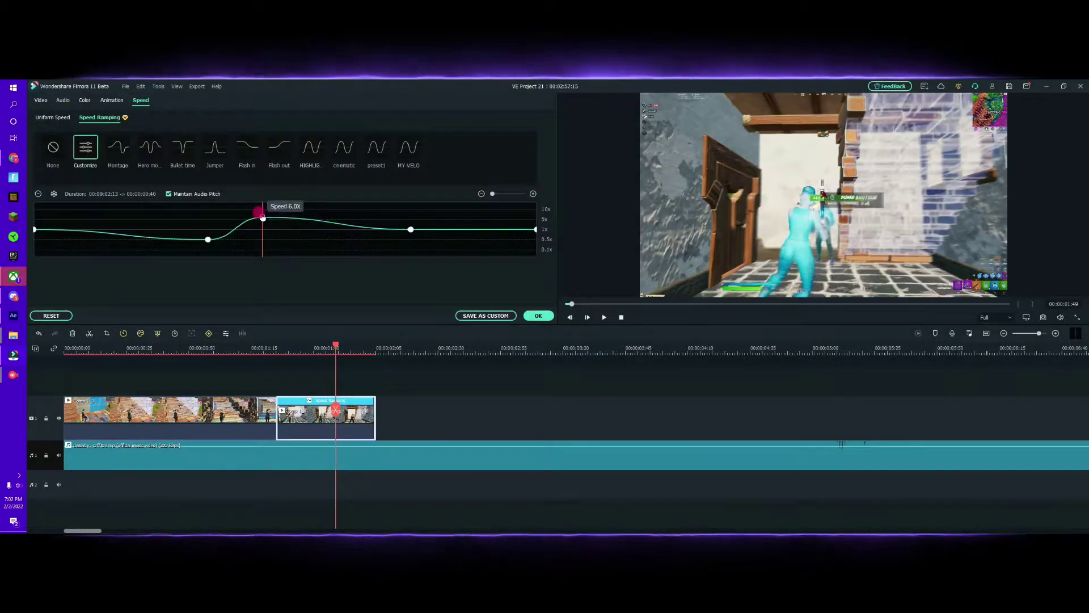
pyautogui.moveTo(277, 218); pyautogui.dragTo(281, 219)
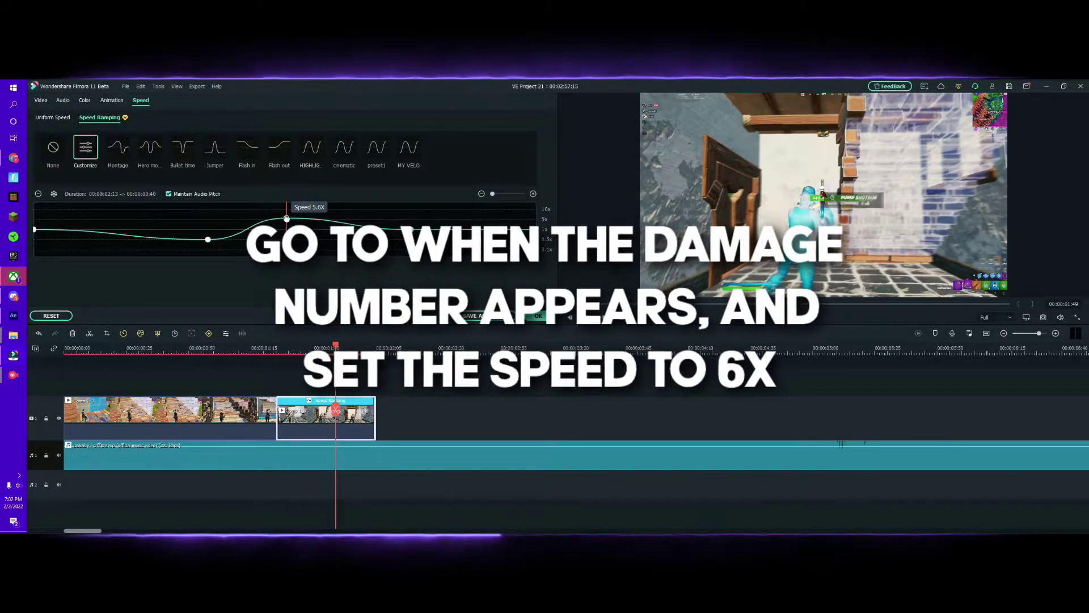
pyautogui.moveTo(297, 218); pyautogui.dragTo(296, 217)
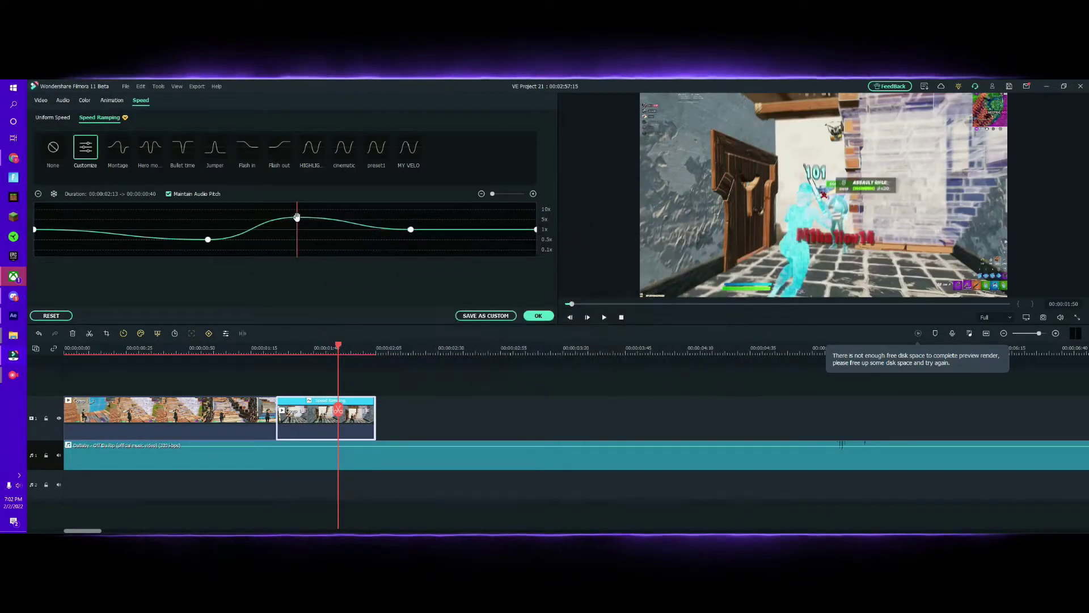
pyautogui.click(409, 228)
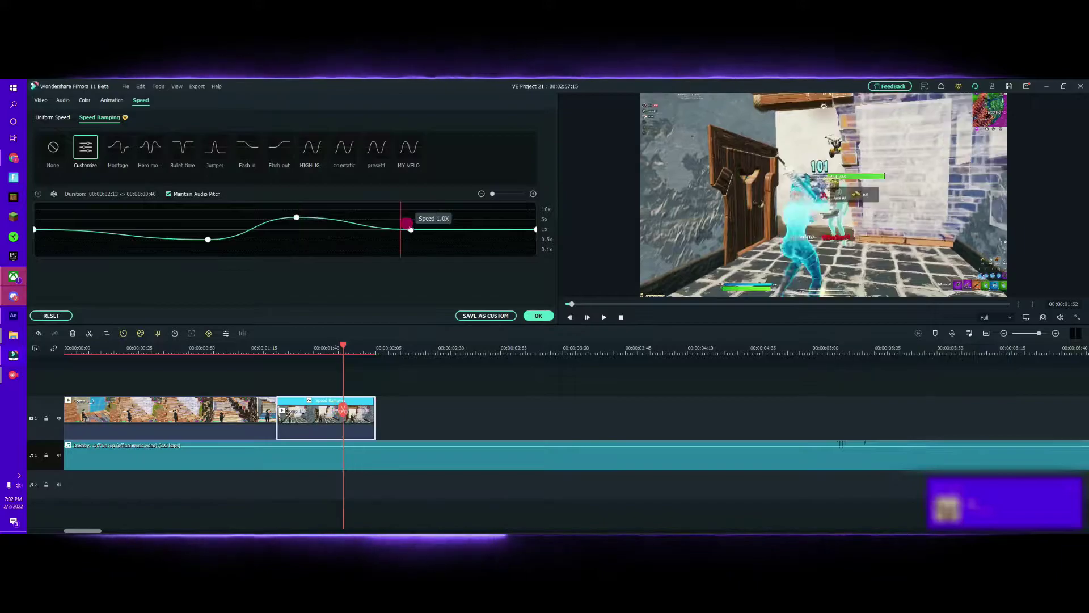
pyautogui.moveTo(389, 234); pyautogui.dragTo(362, 238)
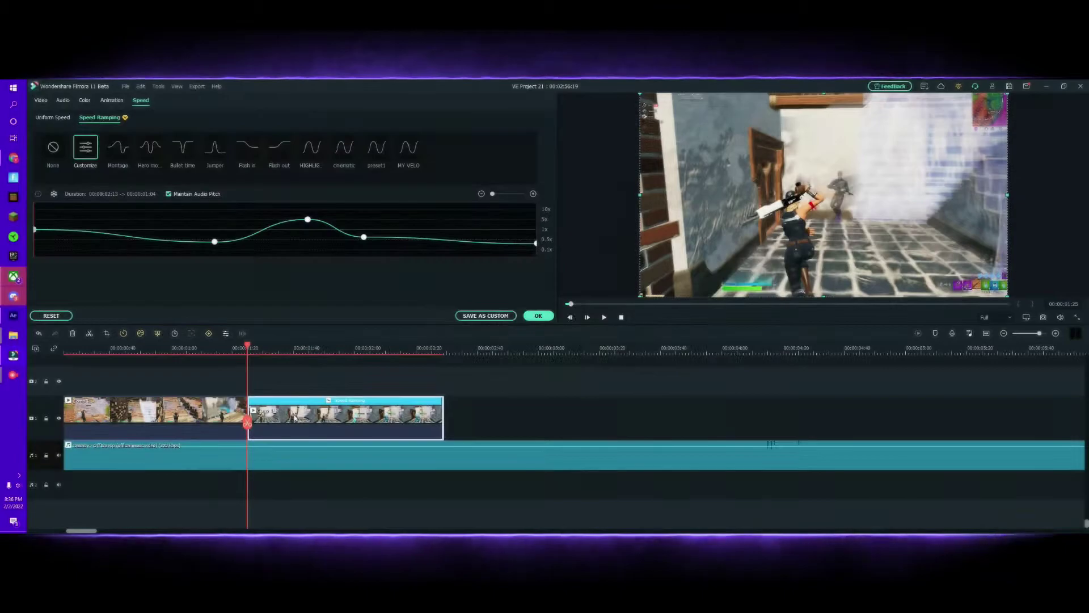
# - Add a scale keyframe at the clip start and a 110% scale keyframe just before the gun shoots
pyautogui.click(112, 100)
pyautogui.click(71, 117)
pyautogui.click(245, 146)
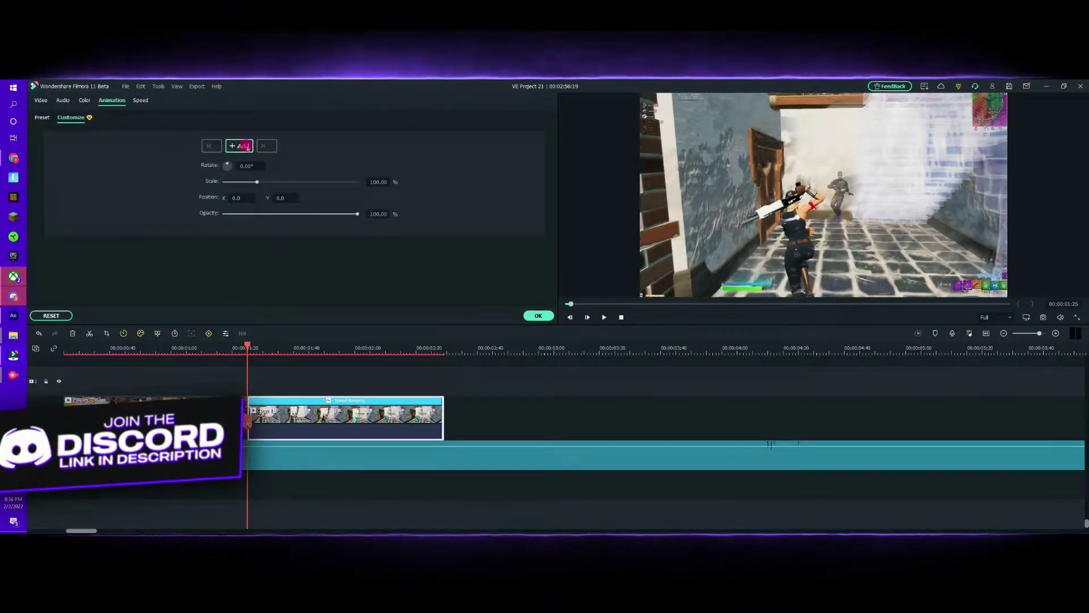
pyautogui.moveTo(249, 420); pyautogui.dragTo(313, 426)
pyautogui.click(239, 146)
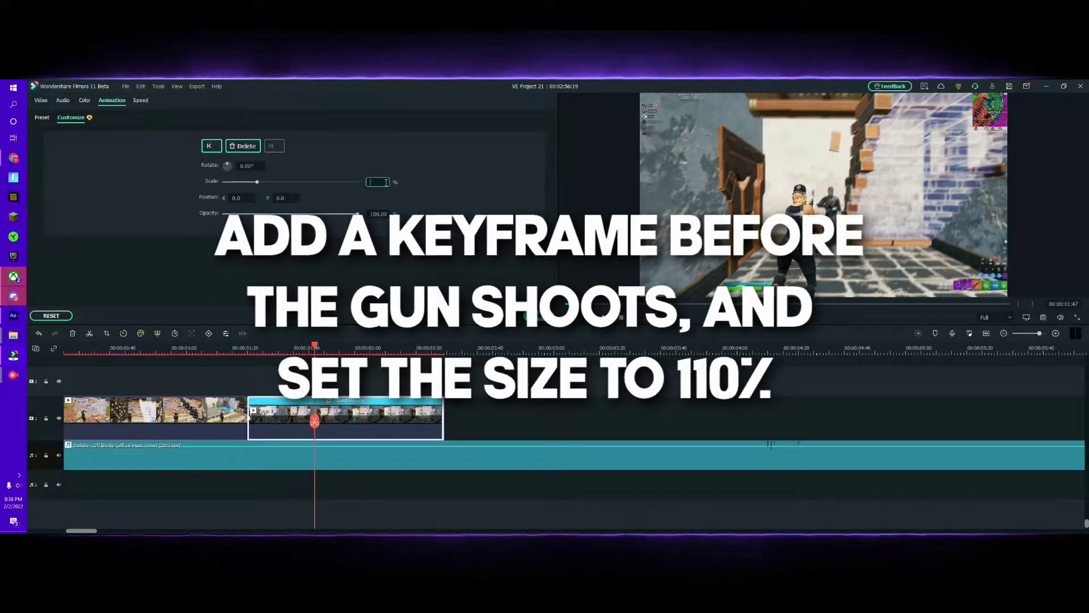
pyautogui.write('110')
pyautogui.press('Return')
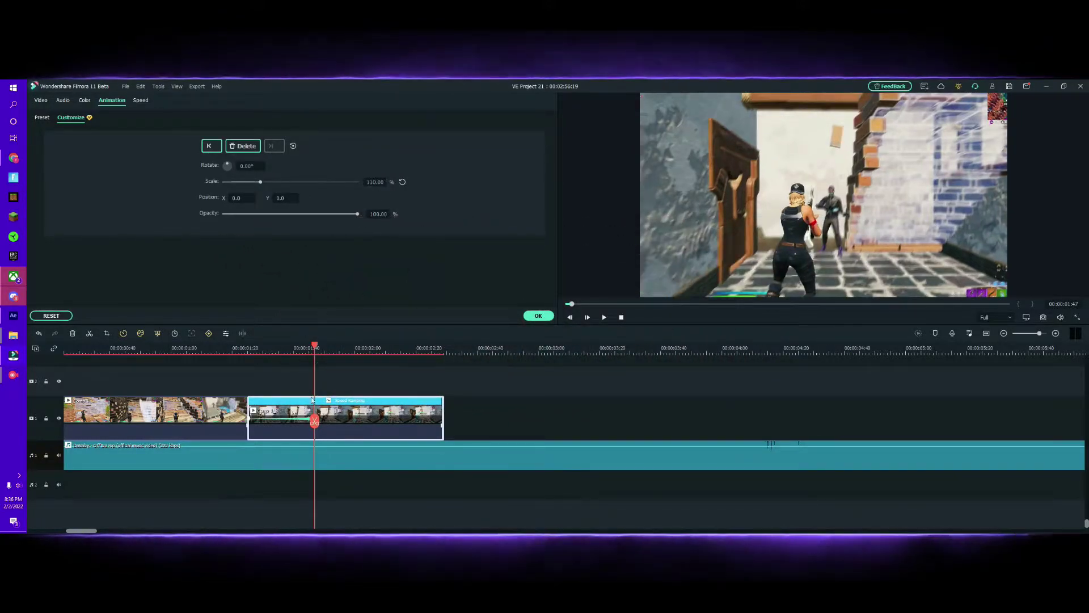
# - Add a 105% scale keyframe where the AR pulls out and a 100% keyframe near the clip's end
pyautogui.moveTo(316, 422); pyautogui.dragTo(336, 422)
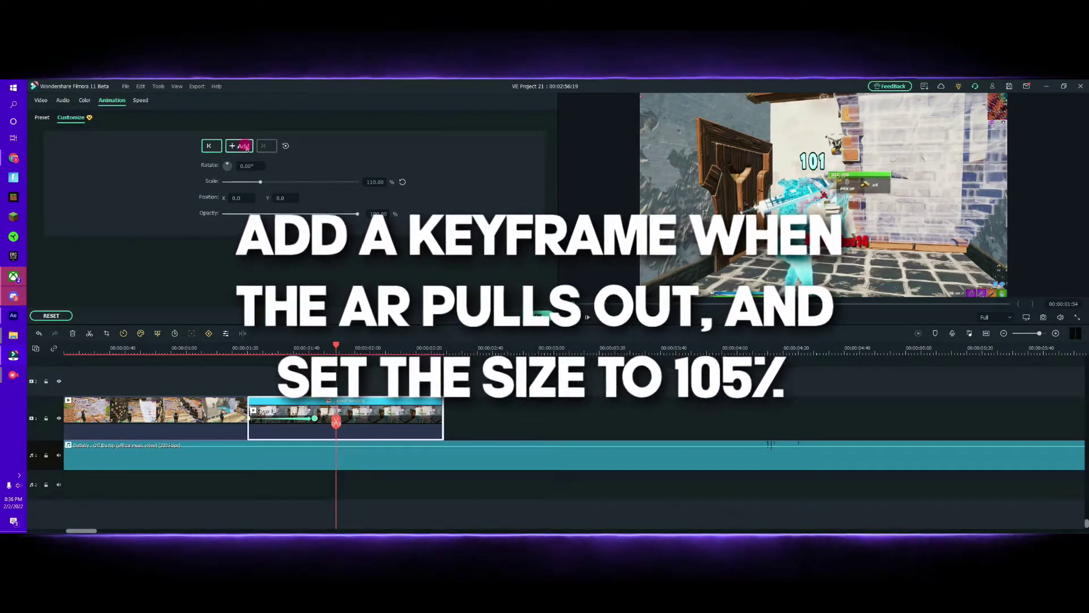
pyautogui.click(240, 146)
pyautogui.write('104')
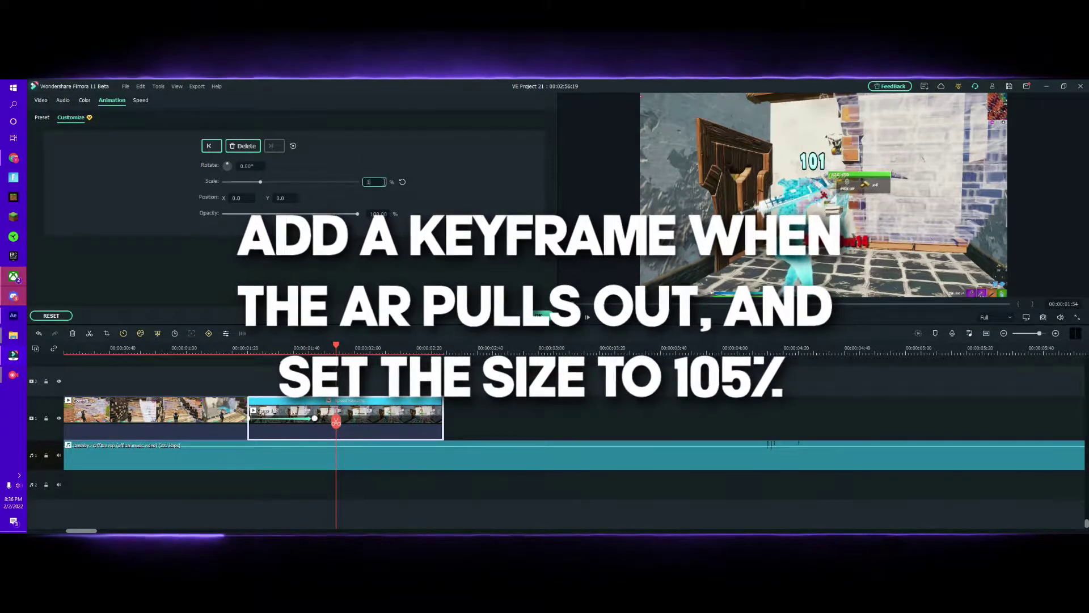
pyautogui.press('Return')
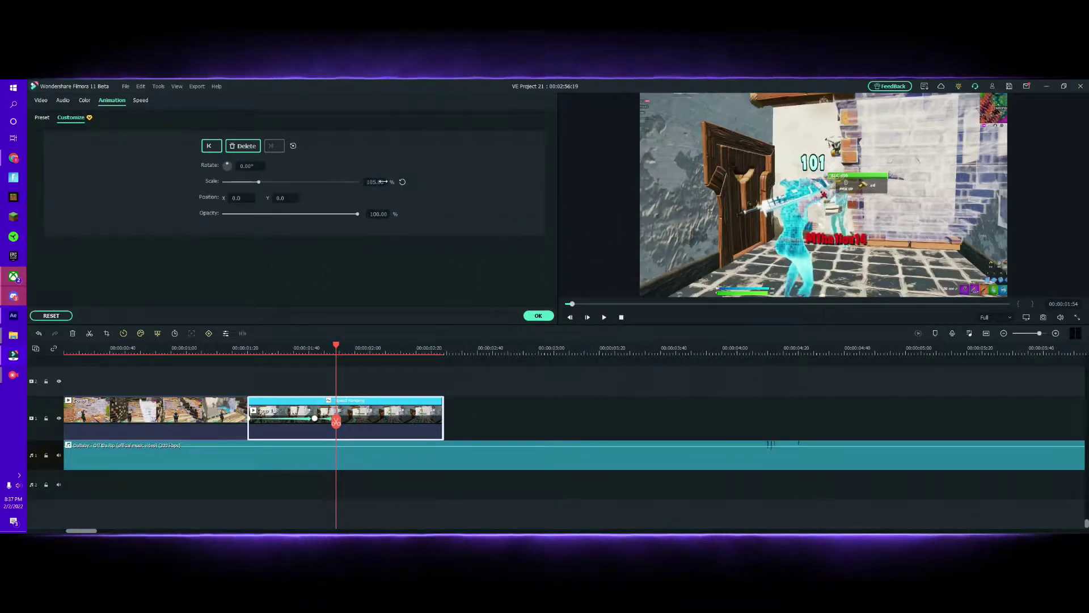
pyautogui.moveTo(338, 426); pyautogui.dragTo(425, 424)
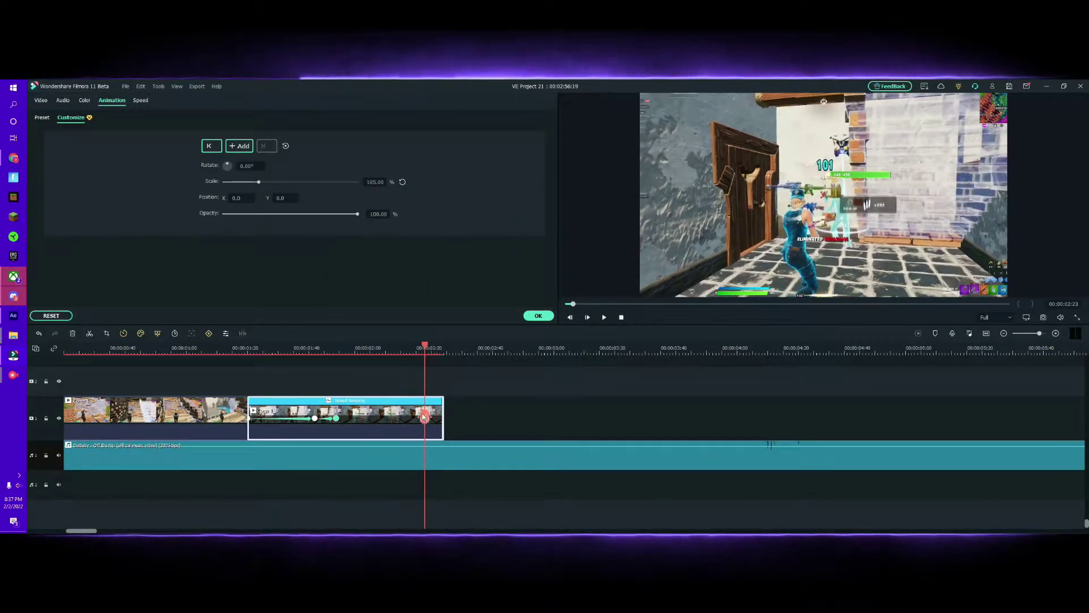
pyautogui.click(245, 149)
pyautogui.click(403, 183)
pyautogui.click(498, 402)
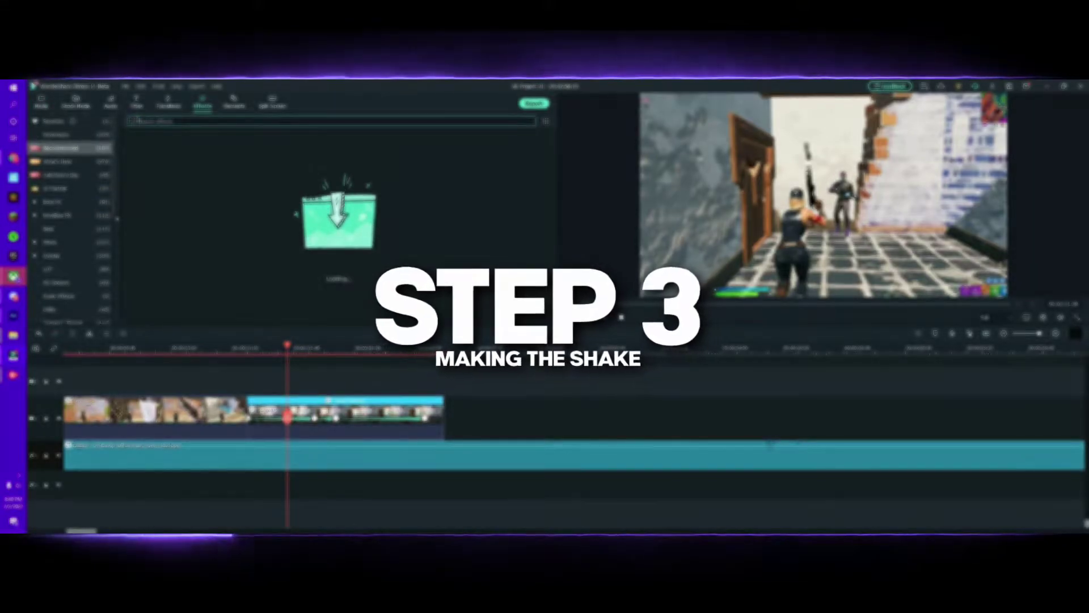
# - Find Chaos 2 by searching 'chaos', and place it above the clip, starting where the shot hits
pyautogui.click(138, 121)
pyautogui.write('chaos')
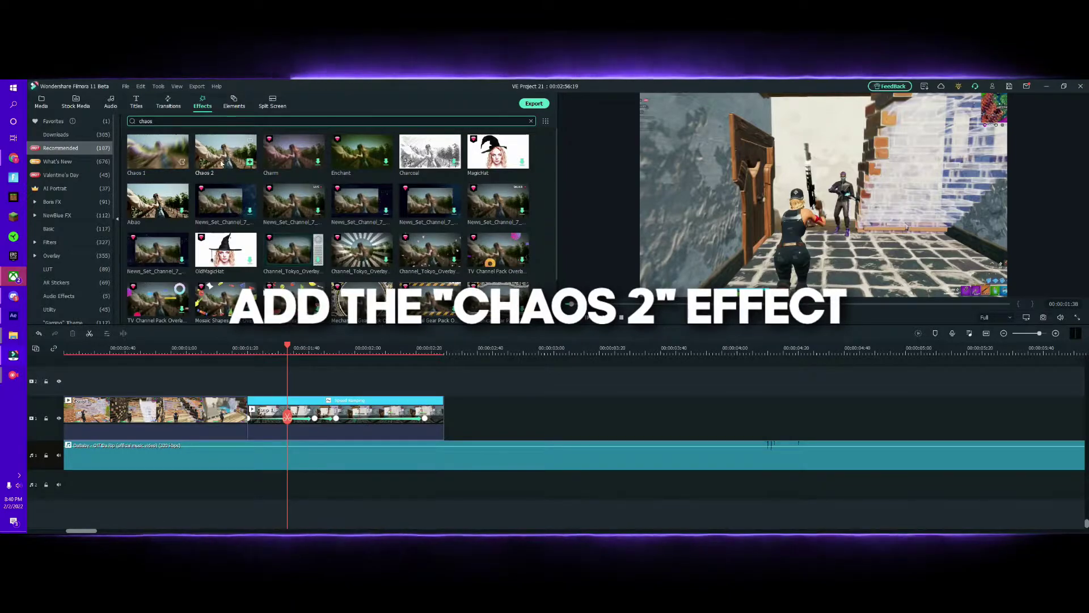
pyautogui.moveTo(212, 150); pyautogui.dragTo(355, 377)
pyautogui.click(289, 417)
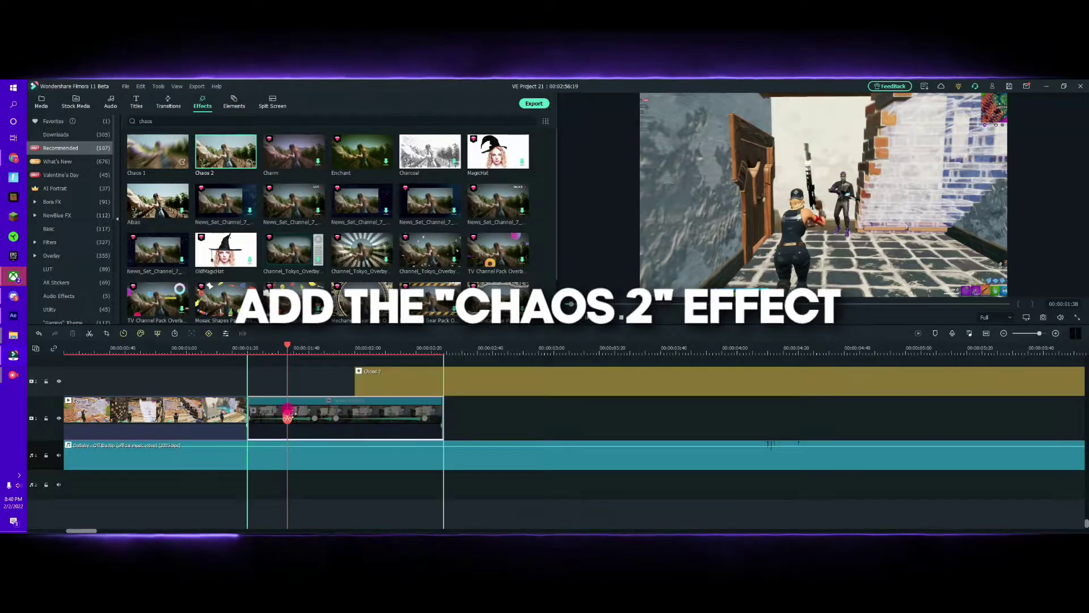
pyautogui.click(318, 420)
pyautogui.moveTo(322, 420); pyautogui.dragTo(327, 421)
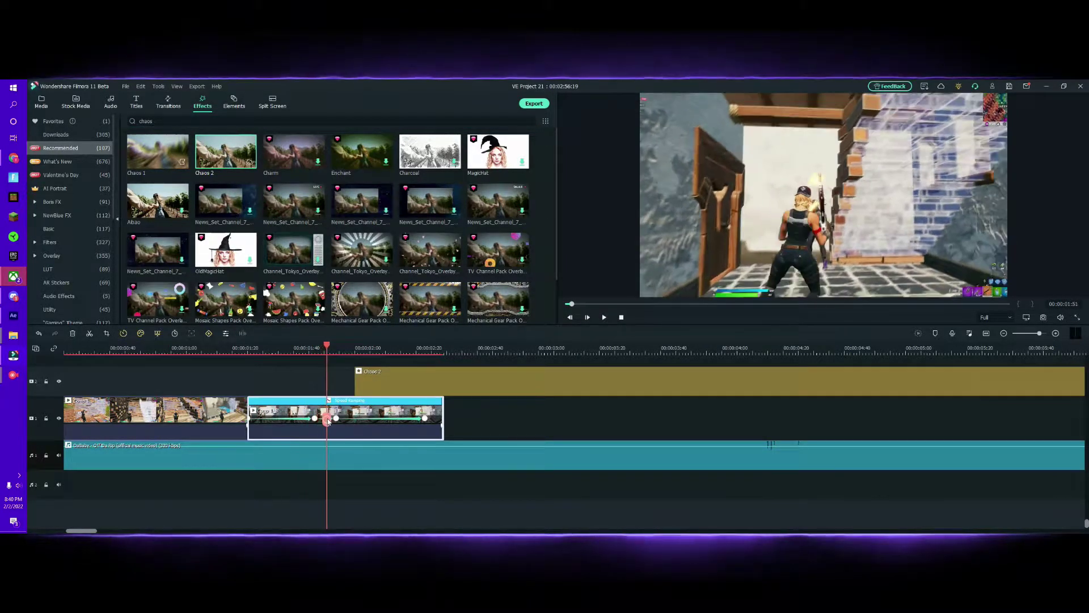
pyautogui.moveTo(394, 384); pyautogui.dragTo(367, 383)
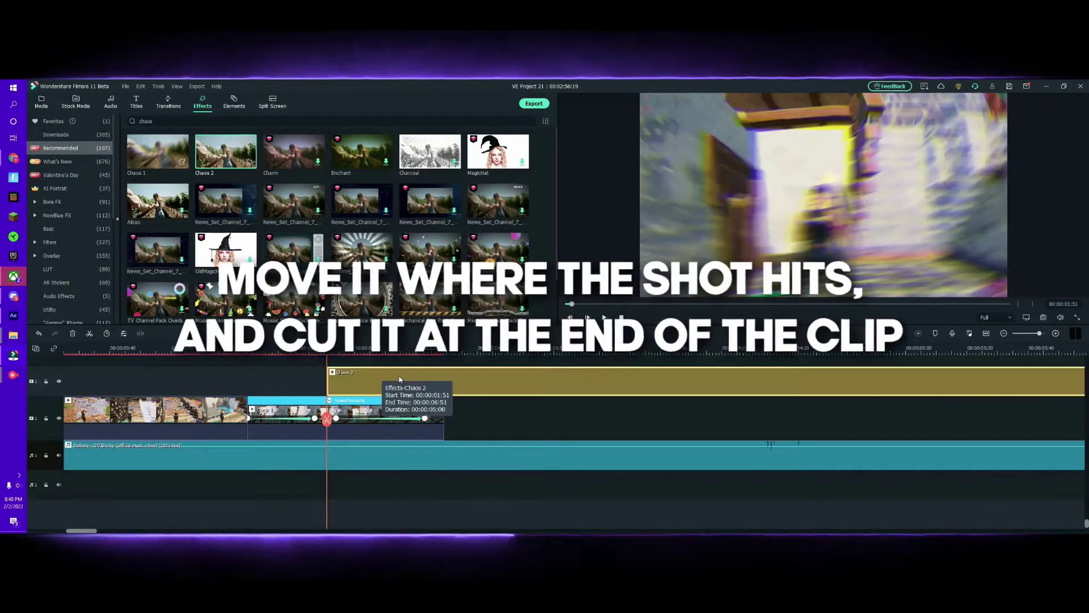
# - Trim Chaos 2 to end with the gameplay clip, delete the leftover, and open its settings
pyautogui.moveTo(327, 419); pyautogui.dragTo(444, 408)
pyautogui.click(444, 408)
pyautogui.rightClick(459, 387)
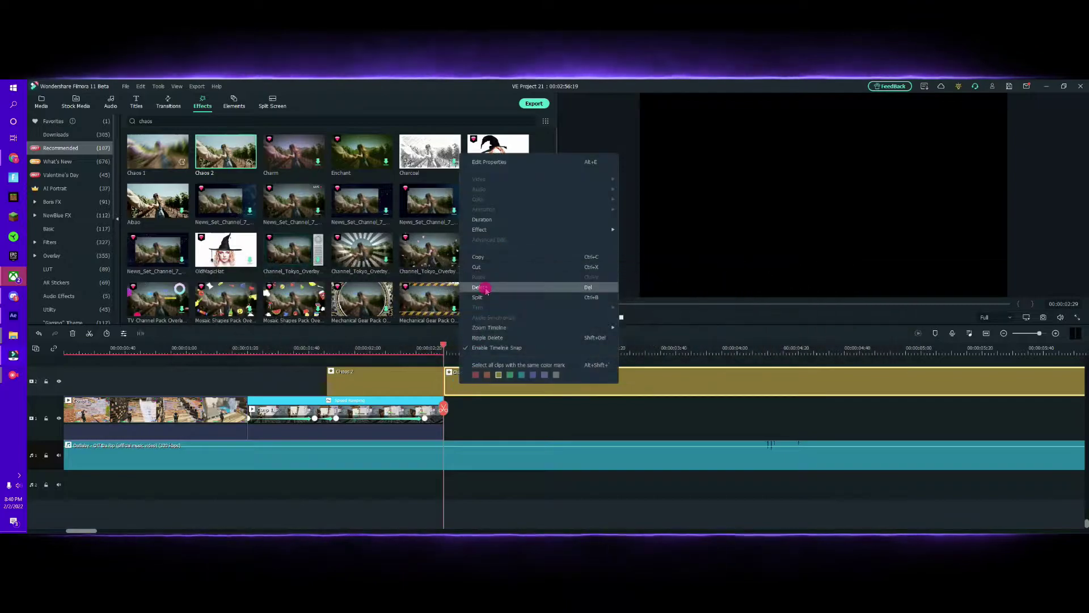
pyautogui.click(486, 287)
pyautogui.moveTo(402, 410); pyautogui.dragTo(326, 409)
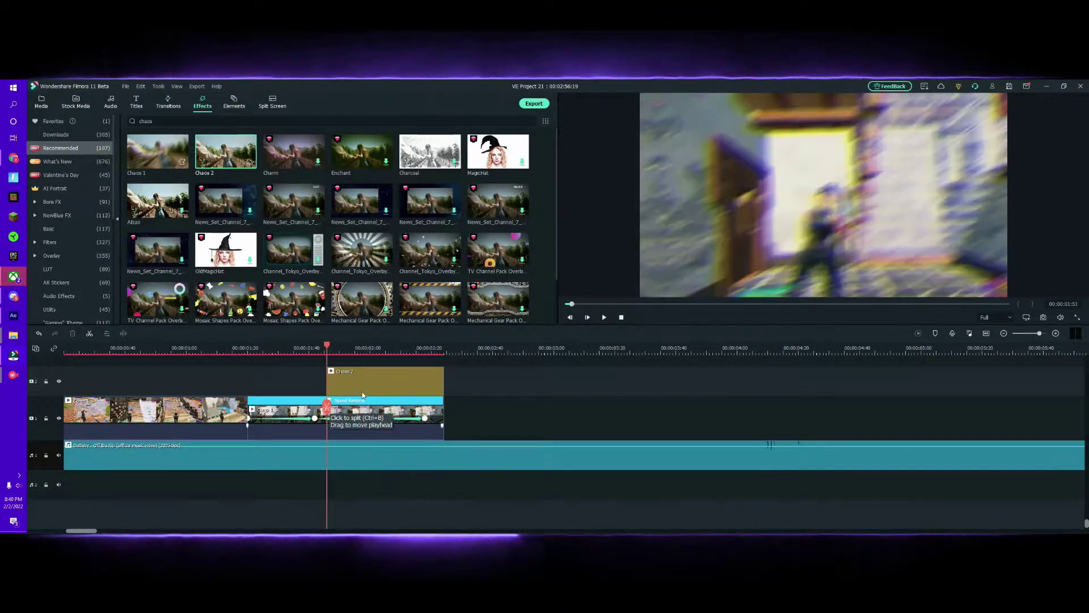
pyautogui.doubleClick(363, 392)
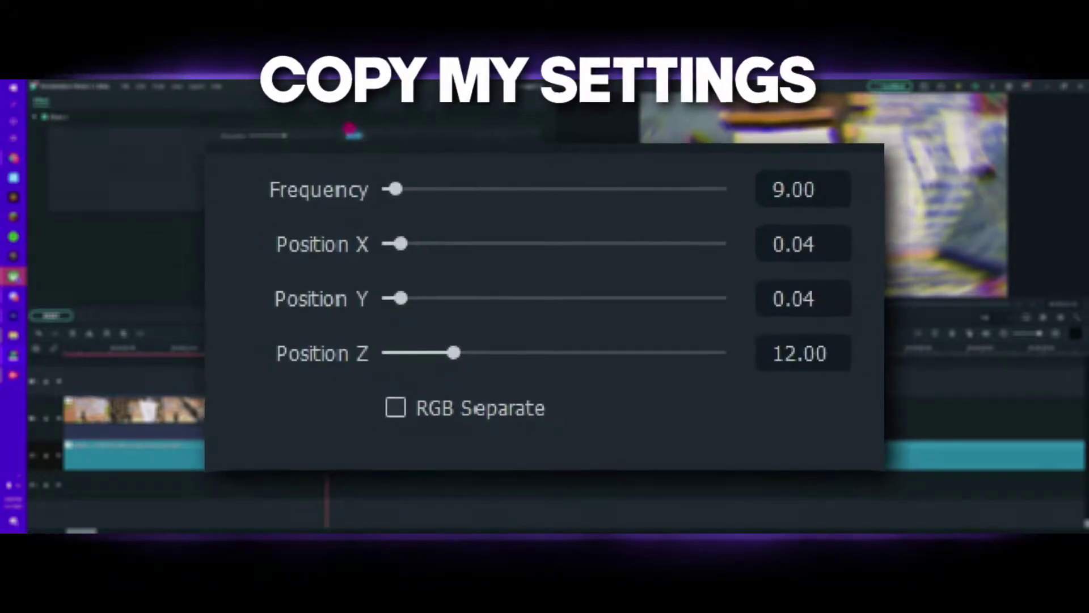
# - Search 'up down' and stack Up-Down 2 above Chaos 2 from the shot, deleting the extra part
pyautogui.moveTo(165, 119); pyautogui.dragTo(126, 119)
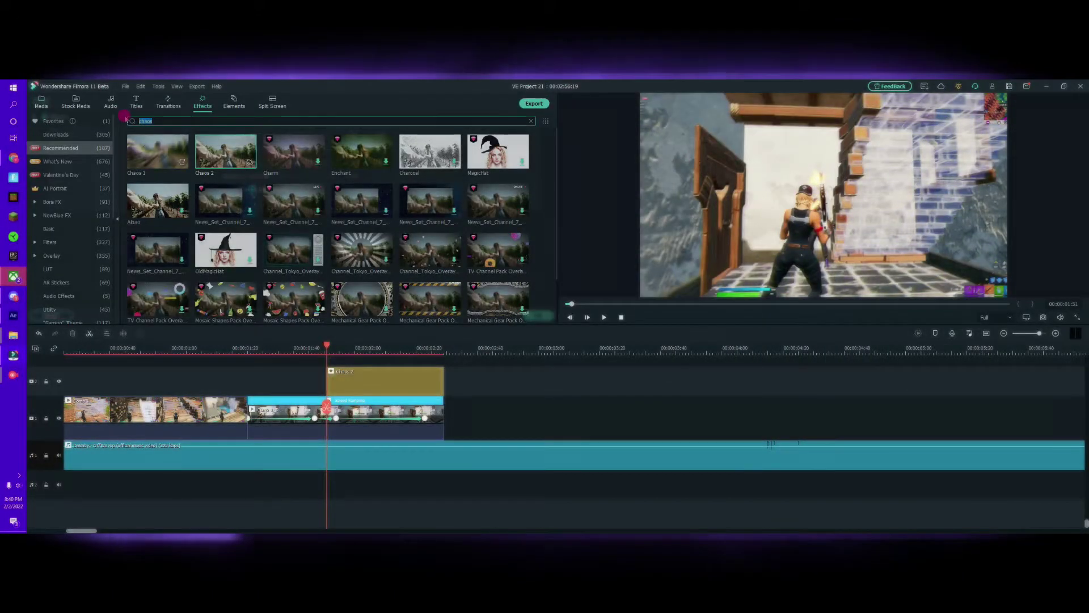
pyautogui.press('BackSpace')
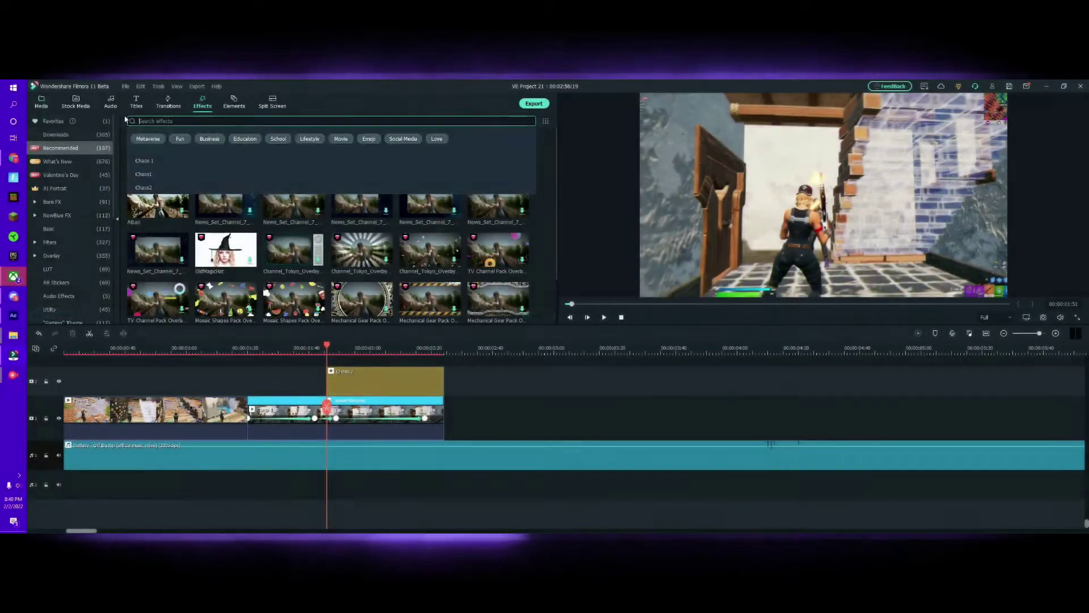
pyautogui.write('up down')
pyautogui.press('Return')
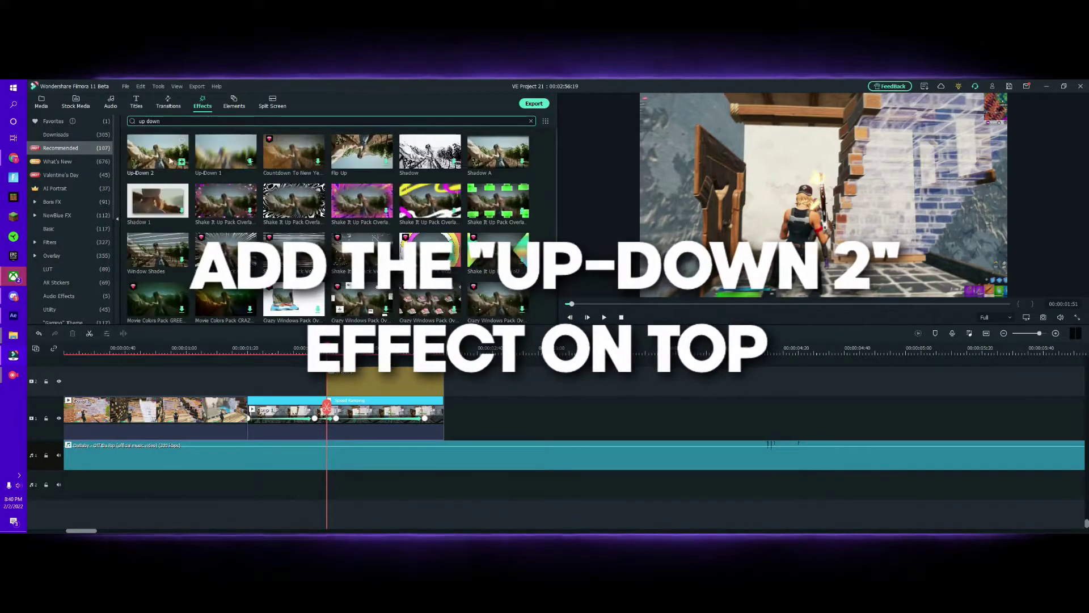
pyautogui.moveTo(149, 165); pyautogui.dragTo(422, 408)
pyautogui.click(382, 407)
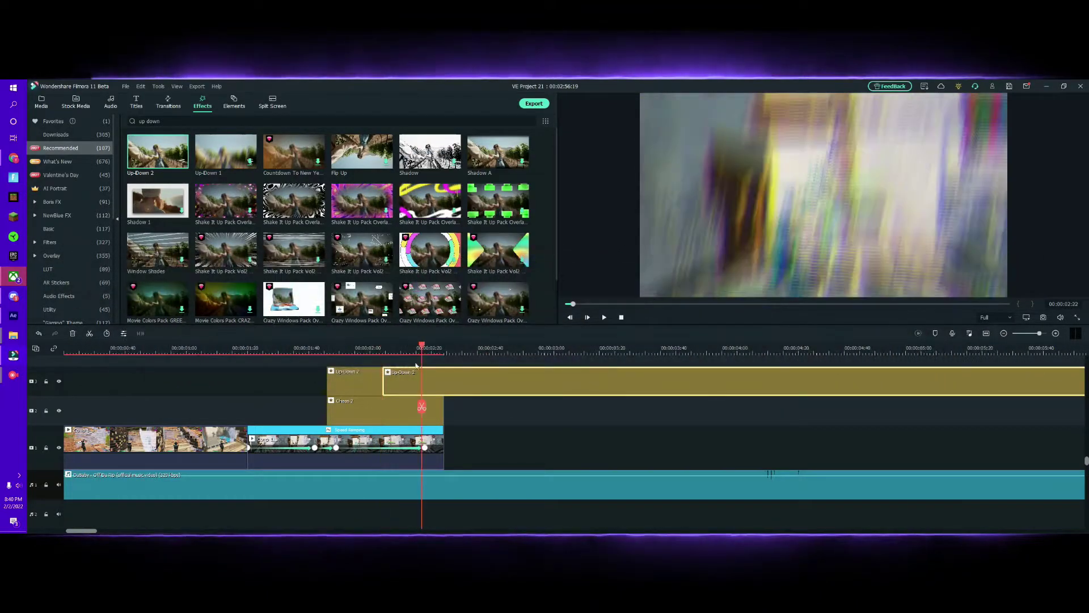
pyautogui.rightClick(413, 378)
pyautogui.click(433, 282)
# - Turn off RGB Separate in the Up-Down 2 effect's settings
pyautogui.click(381, 355)
pyautogui.doubleClick(362, 376)
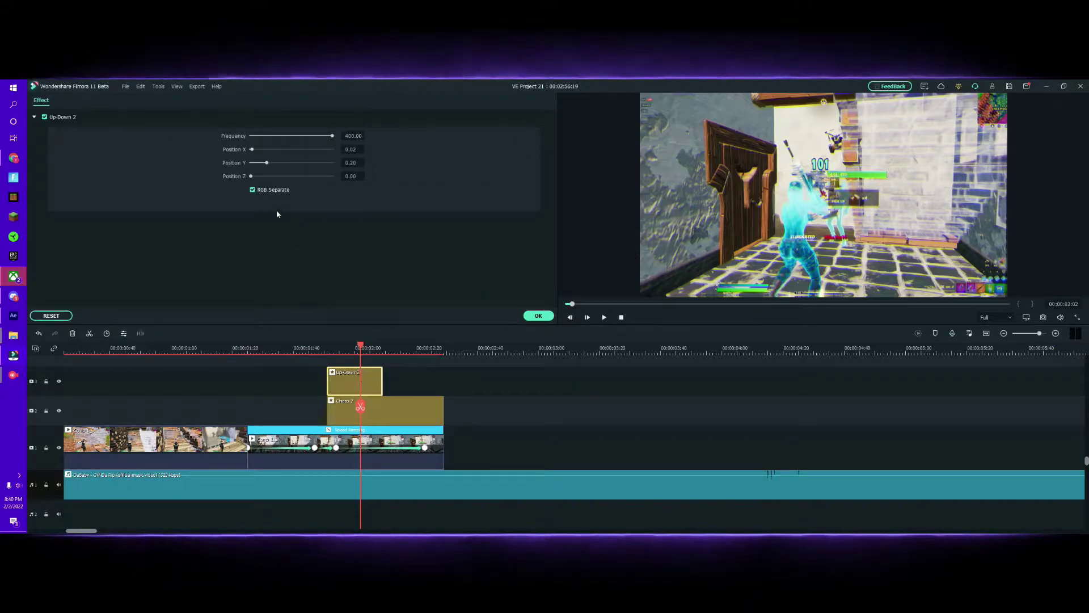
pyautogui.click(267, 192)
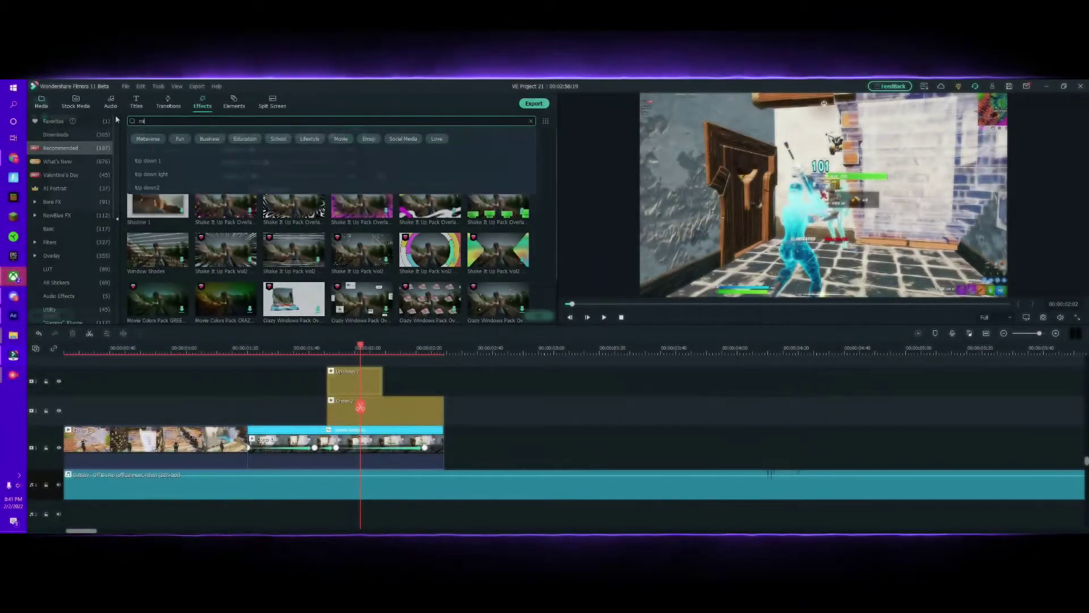
# - Add Mild on a new top track, trim it to end with Chaos 2, and lower its Position Z
pyautogui.write('mid')
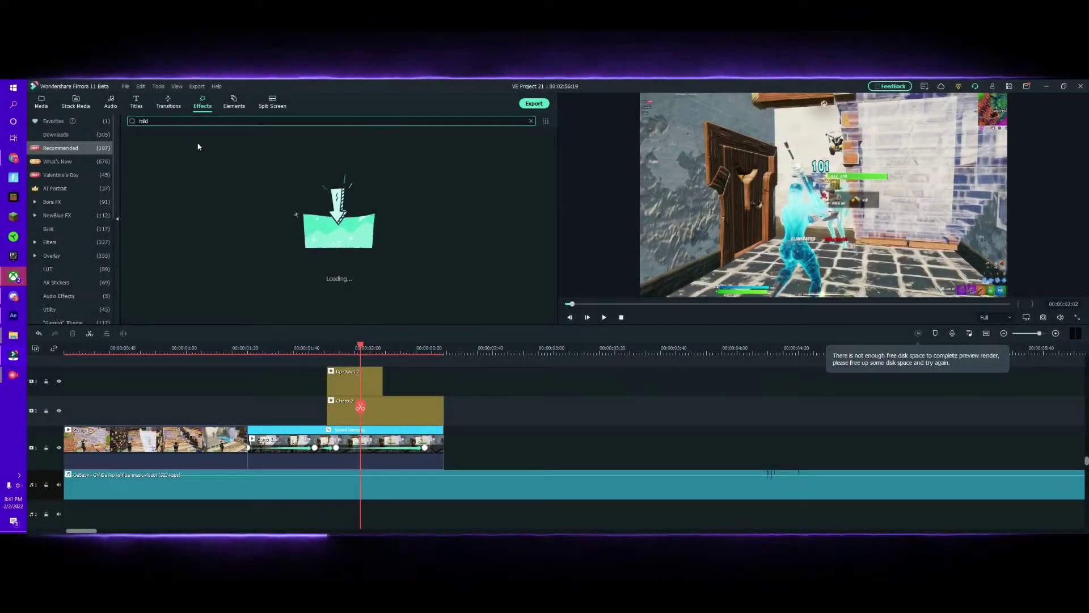
pyautogui.moveTo(152, 155); pyautogui.dragTo(385, 409)
pyautogui.click(443, 348)
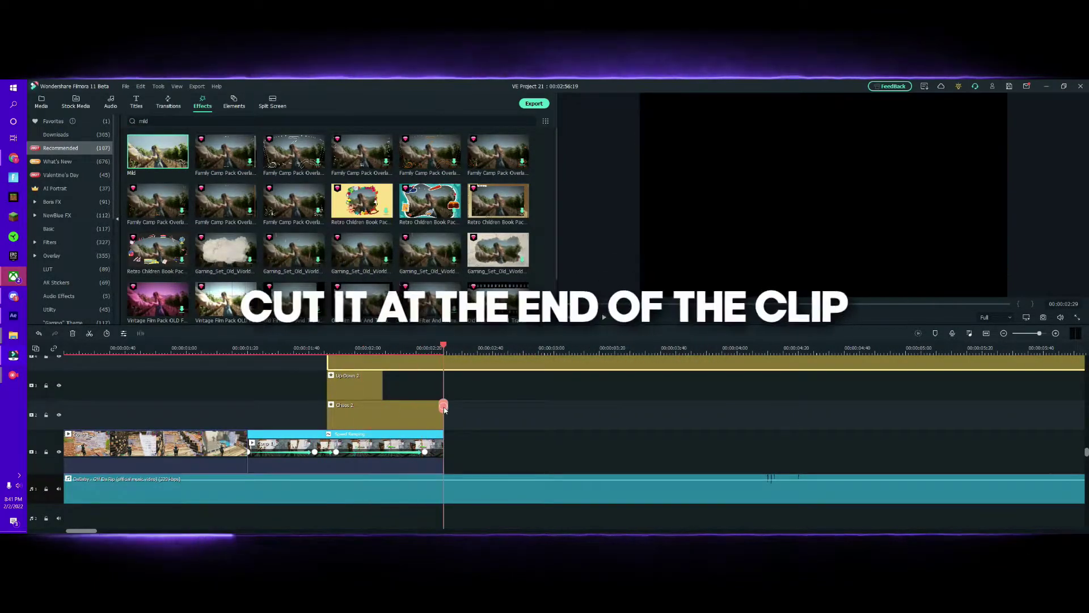
pyautogui.rightClick(465, 368)
pyautogui.click(484, 271)
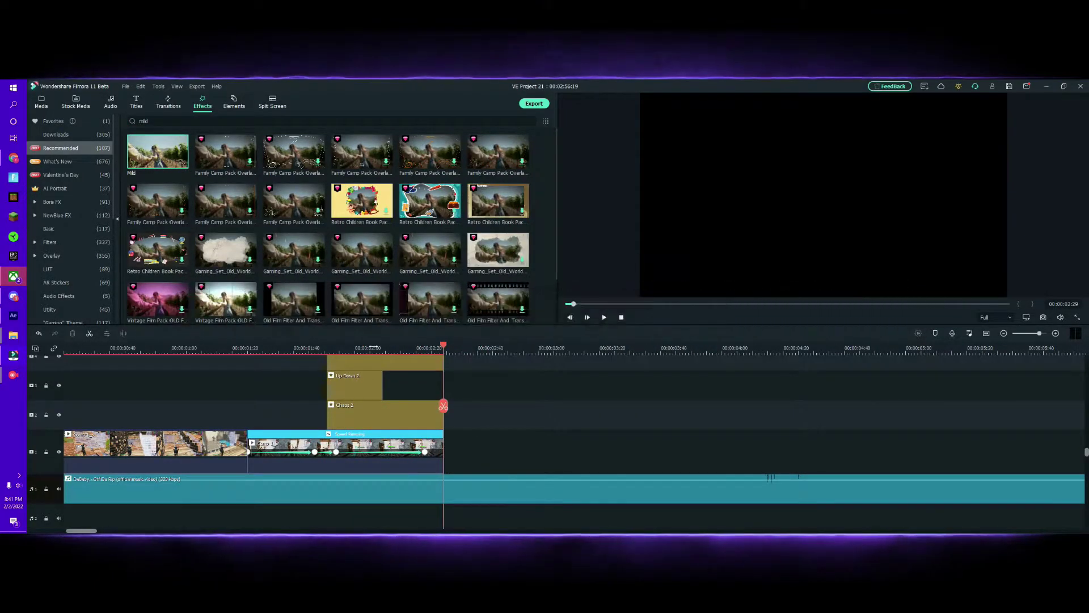
pyautogui.click(364, 347)
pyautogui.doubleClick(397, 363)
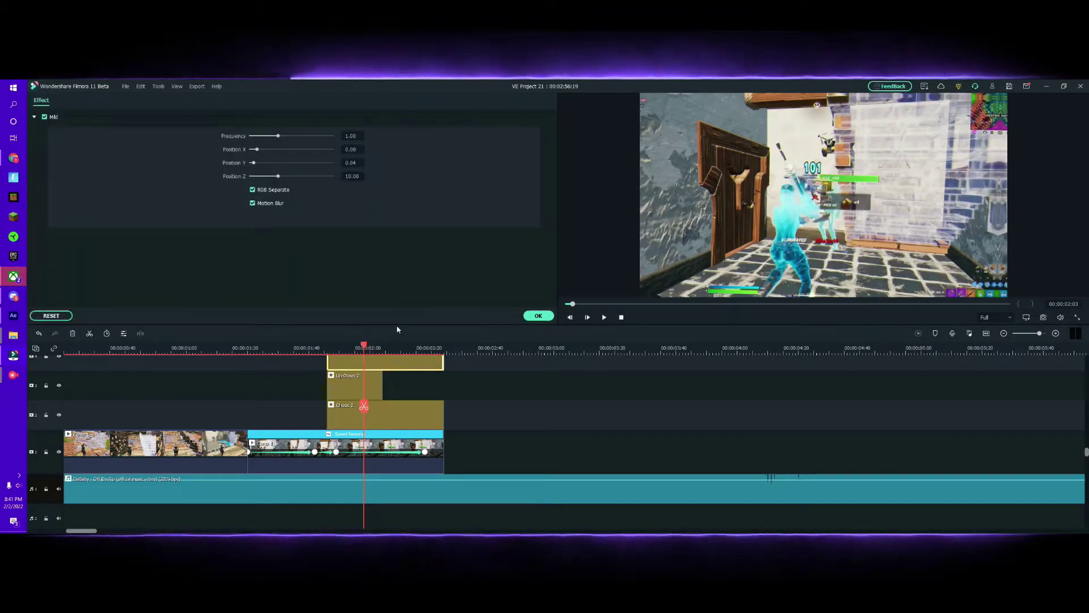
pyautogui.moveTo(277, 176); pyautogui.dragTo(250, 164)
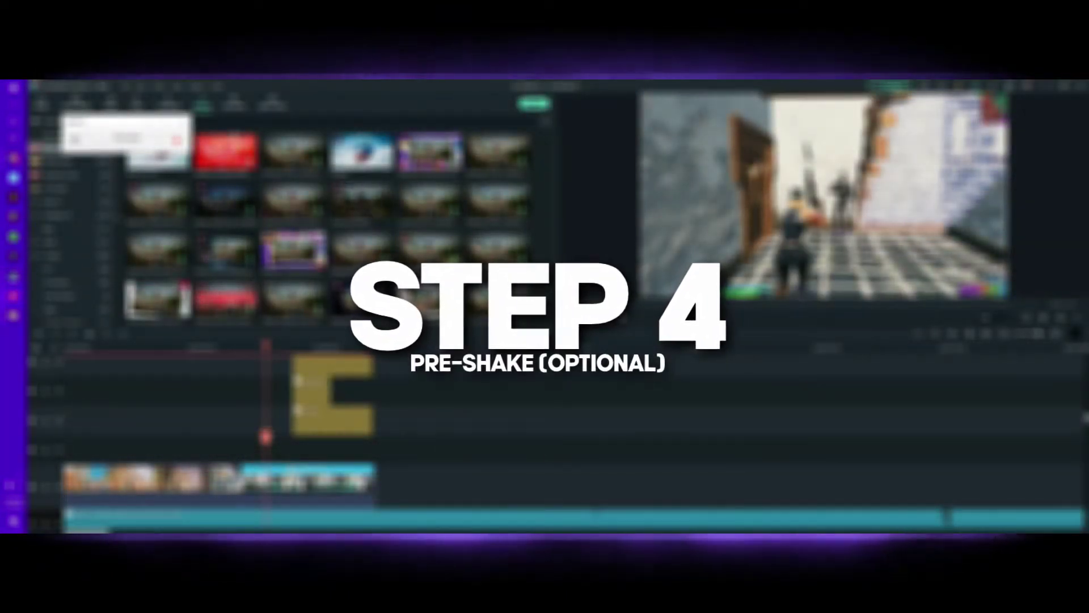
# - Add the 'extreme' search result Extreme to the timeline, trimmed a few frames into the impact, and open its settings
pyautogui.click(250, 122)
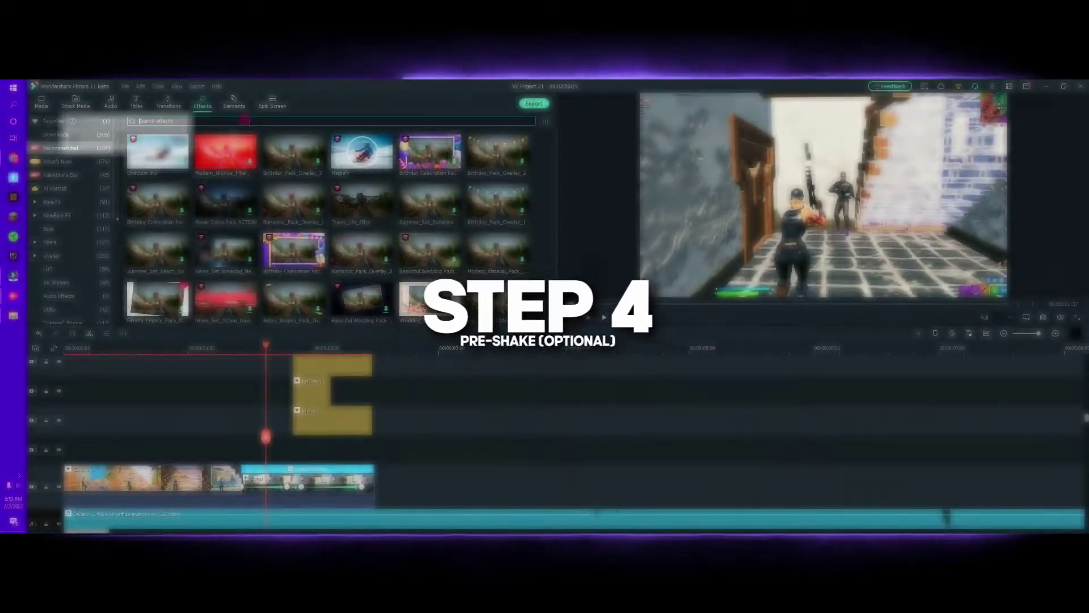
pyautogui.write('extreme')
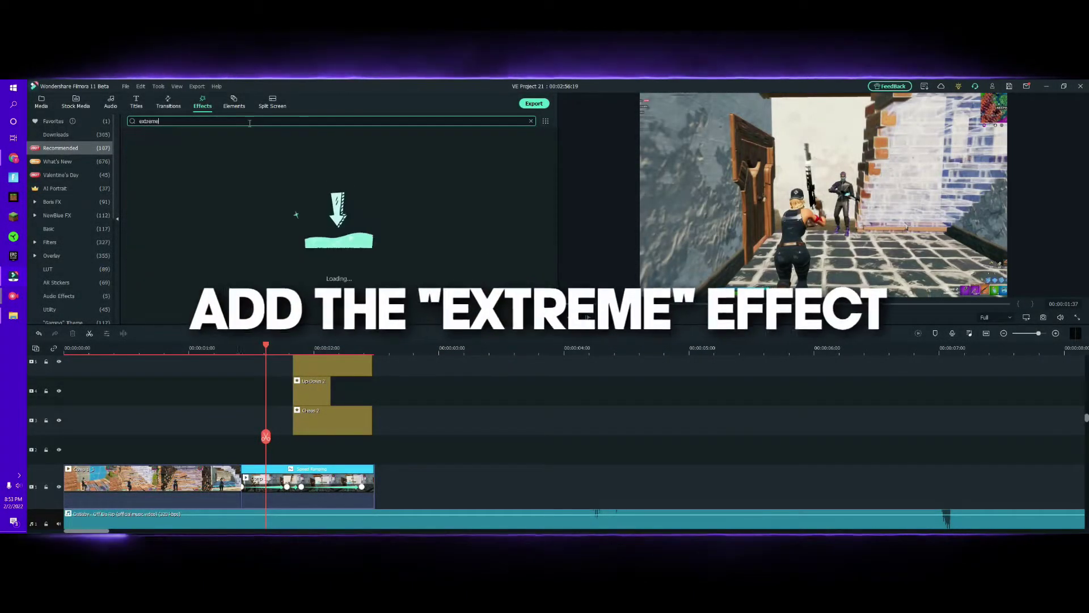
pyautogui.moveTo(284, 354); pyautogui.dragTo(300, 441)
pyautogui.click(299, 440)
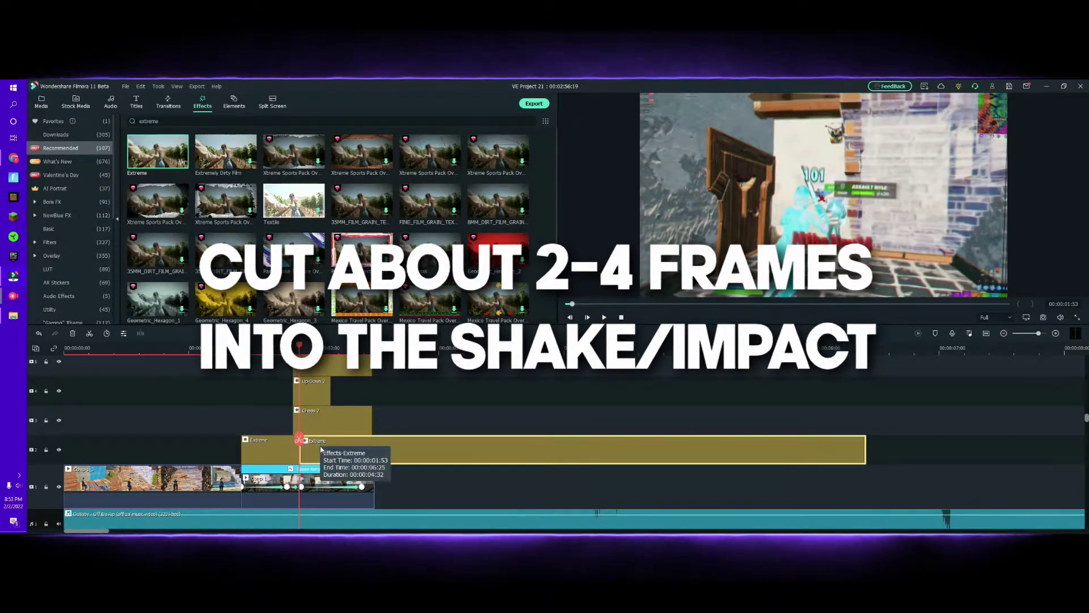
pyautogui.rightClick(321, 450)
pyautogui.click(341, 415)
pyautogui.click(260, 456)
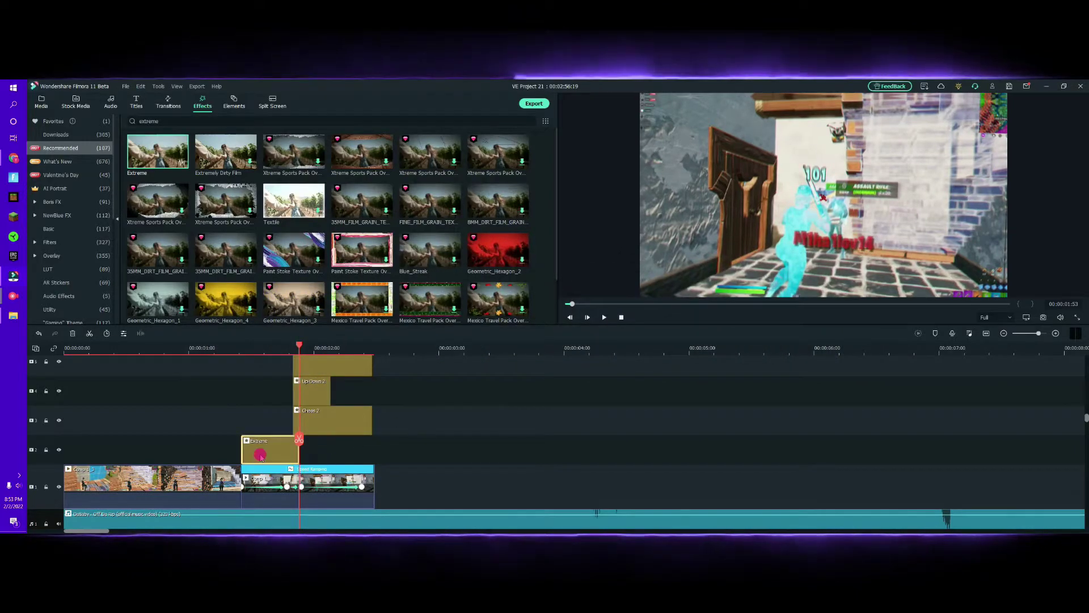
pyautogui.doubleClick(260, 455)
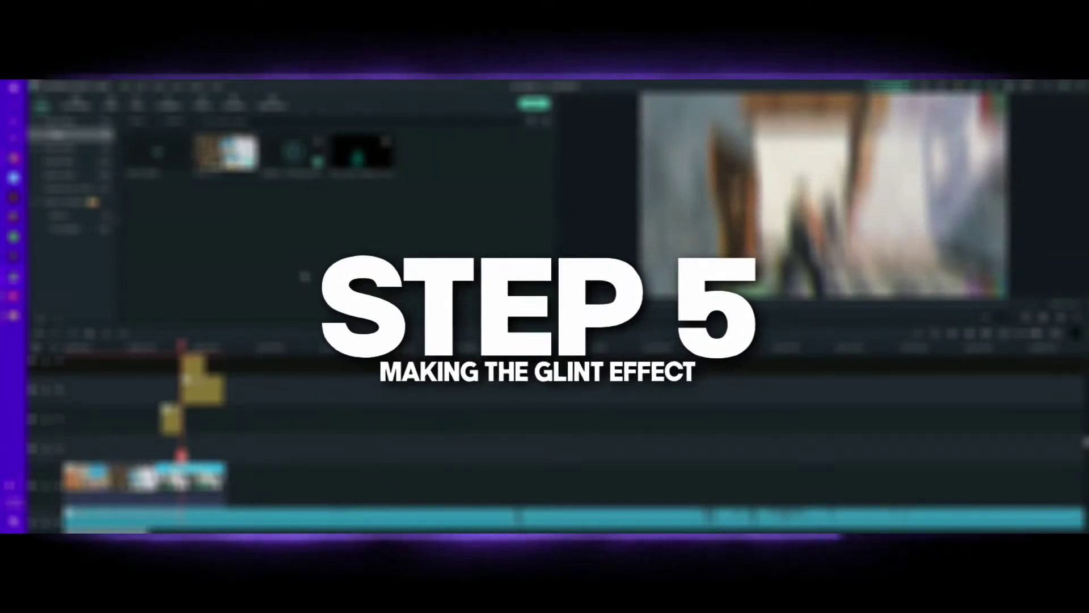
# - Add the Body Glow Overlay to the timeline and set its speed to 1.5x
pyautogui.moveTo(354, 161); pyautogui.dragTo(327, 443)
pyautogui.doubleClick(326, 443)
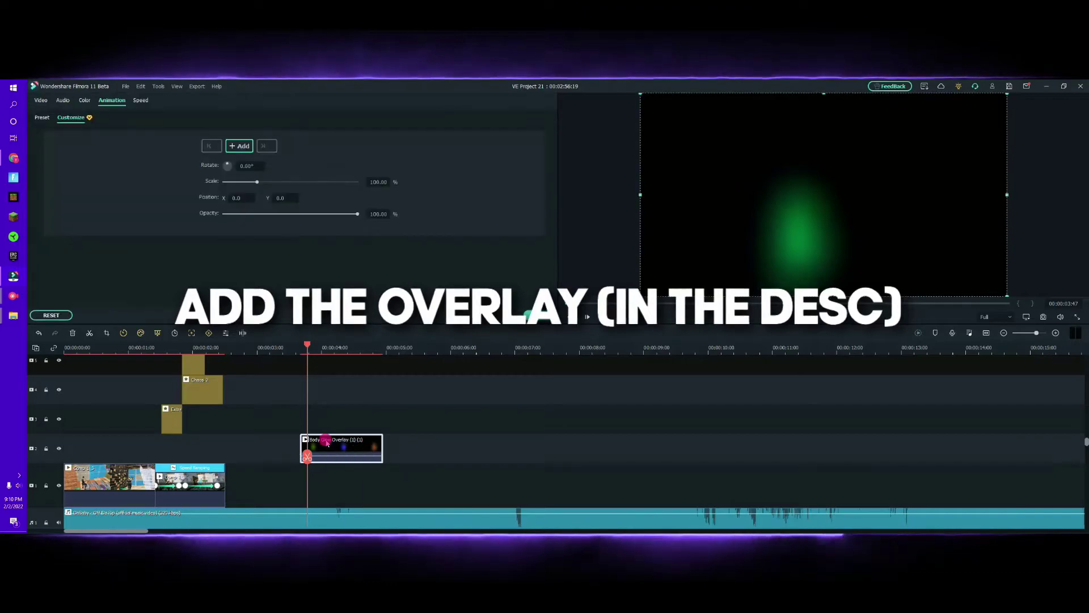
pyautogui.click(141, 101)
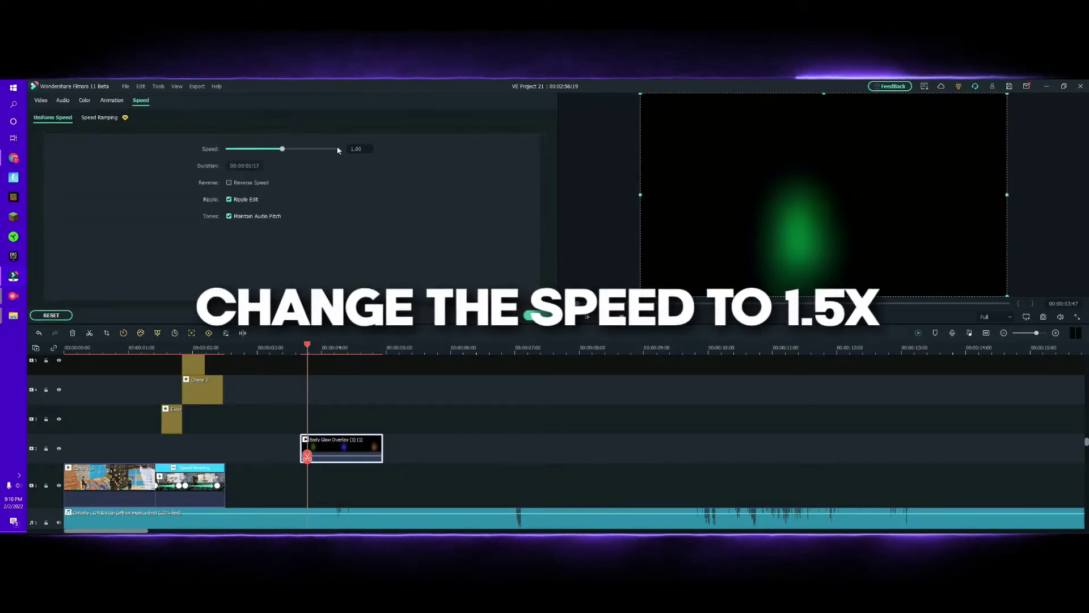
pyautogui.click(359, 148)
pyautogui.write('1.5')
pyautogui.press('Return')
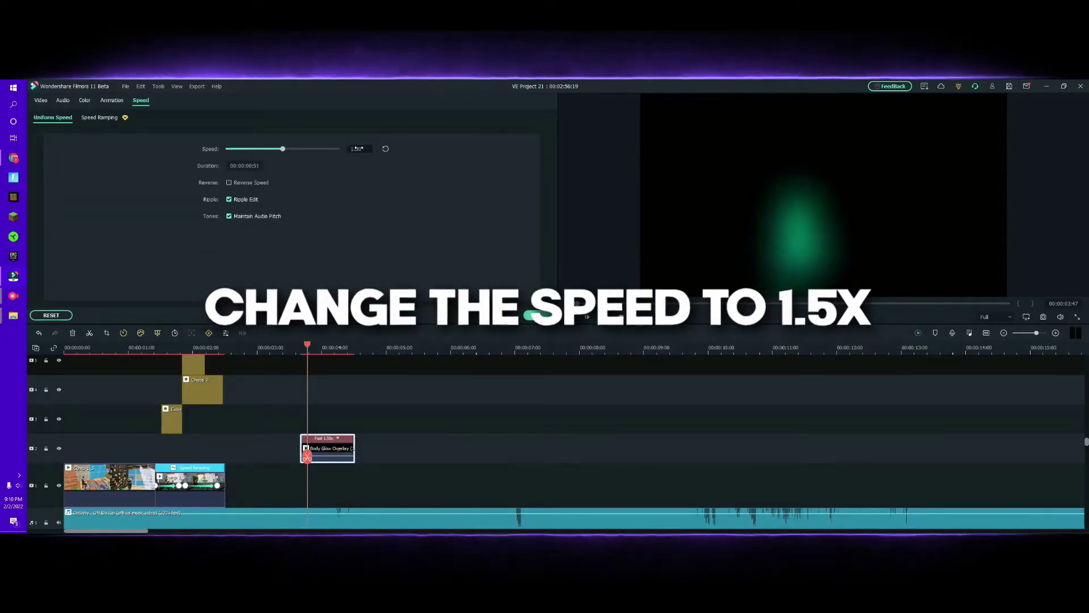
pyautogui.click(531, 317)
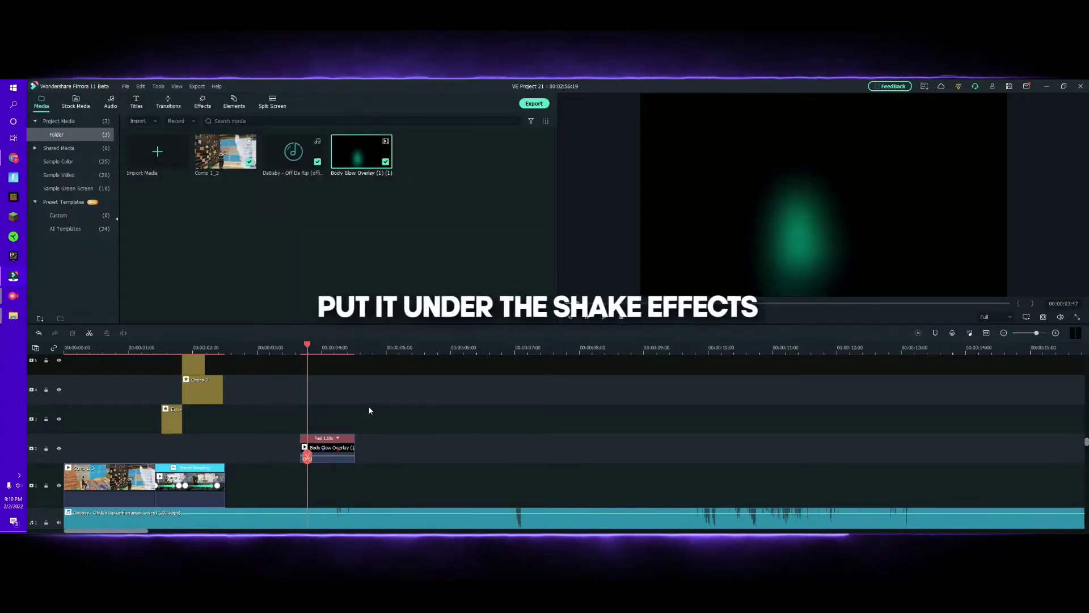
# - Place the overlay under the shakes at the impact and hide the Mild, Up-Down 2 and Chaos 2 tracks
pyautogui.scroll(1, 147, 412)
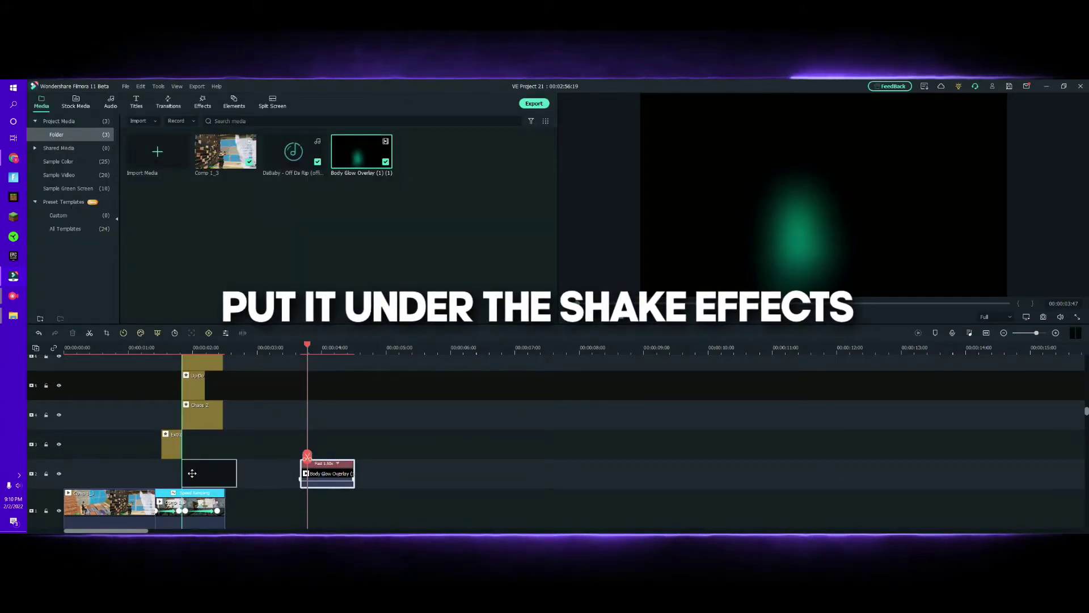
pyautogui.moveTo(191, 473); pyautogui.dragTo(192, 474)
pyautogui.click(184, 346)
pyautogui.scroll(1, 239, 411)
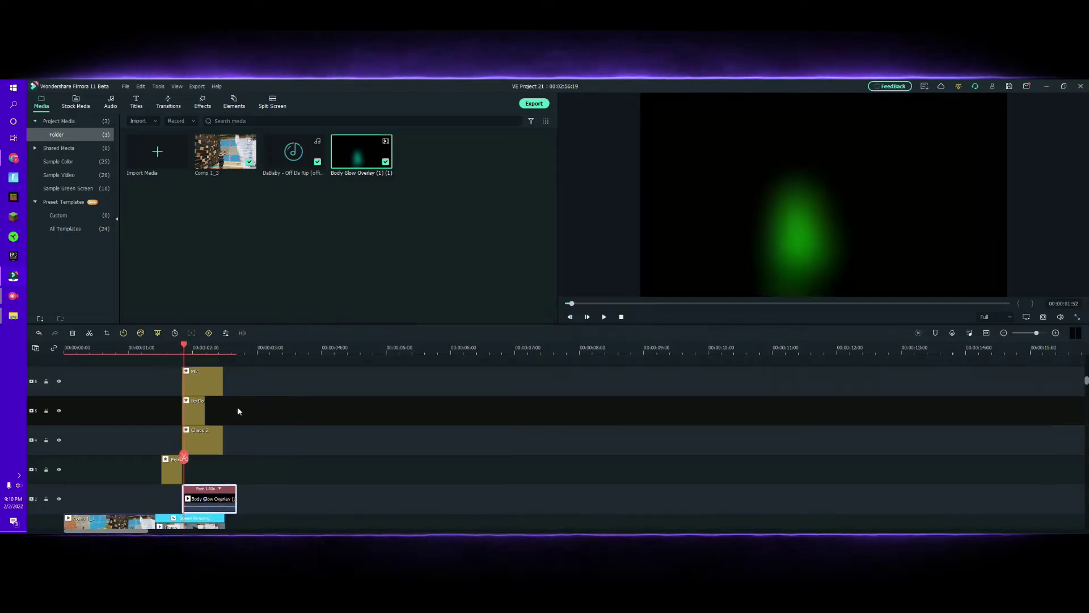
pyautogui.click(59, 381)
pyautogui.click(59, 411)
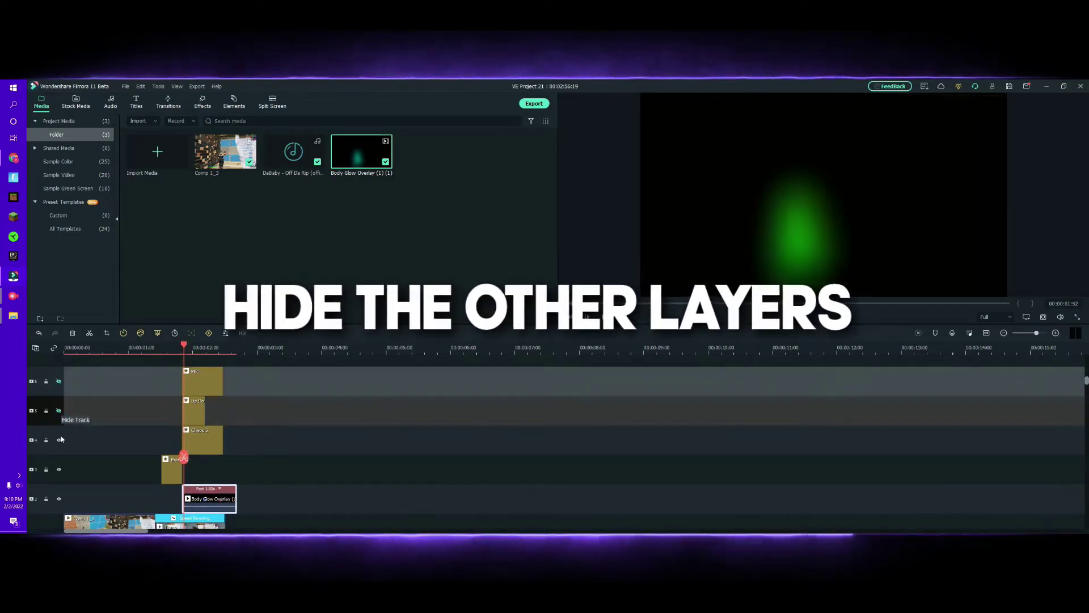
pyautogui.click(59, 440)
pyautogui.doubleClick(218, 500)
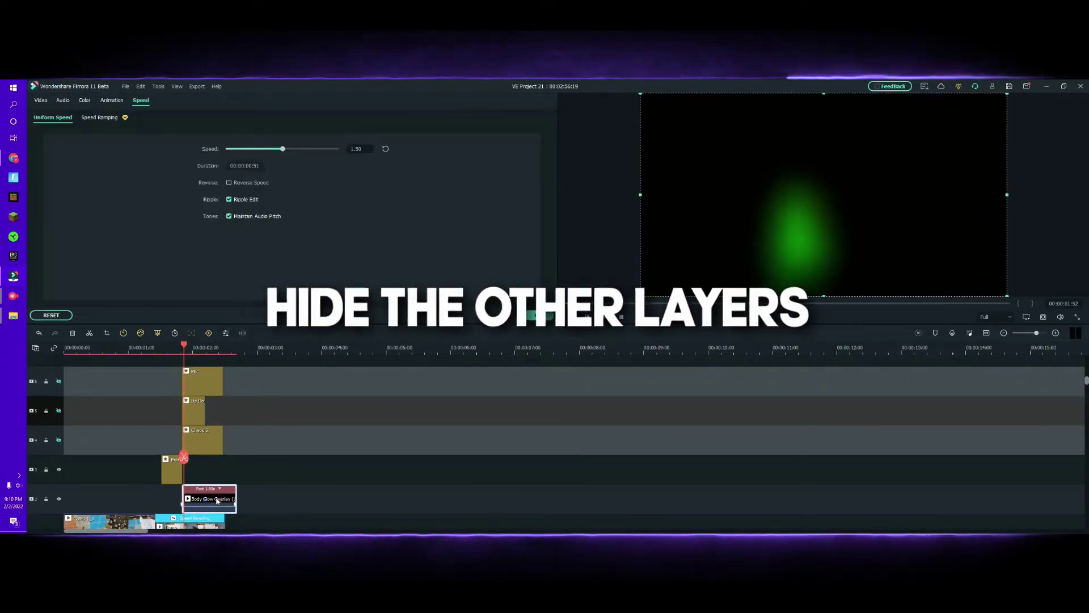
# - Set the overlay's blending mode to Color Dodge
pyautogui.click(40, 100)
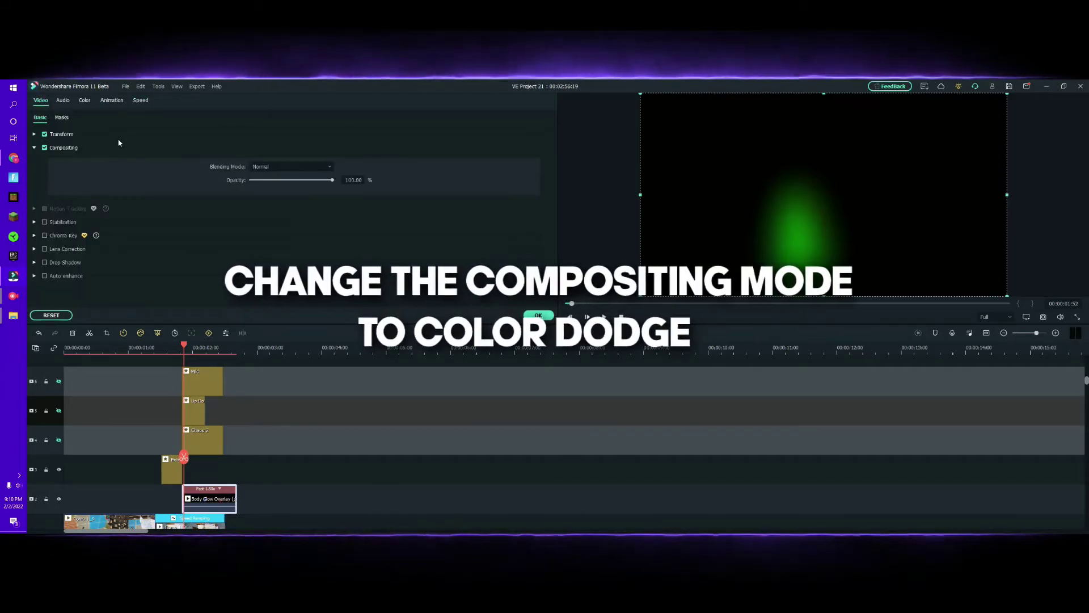
pyautogui.click(263, 170)
pyautogui.click(273, 276)
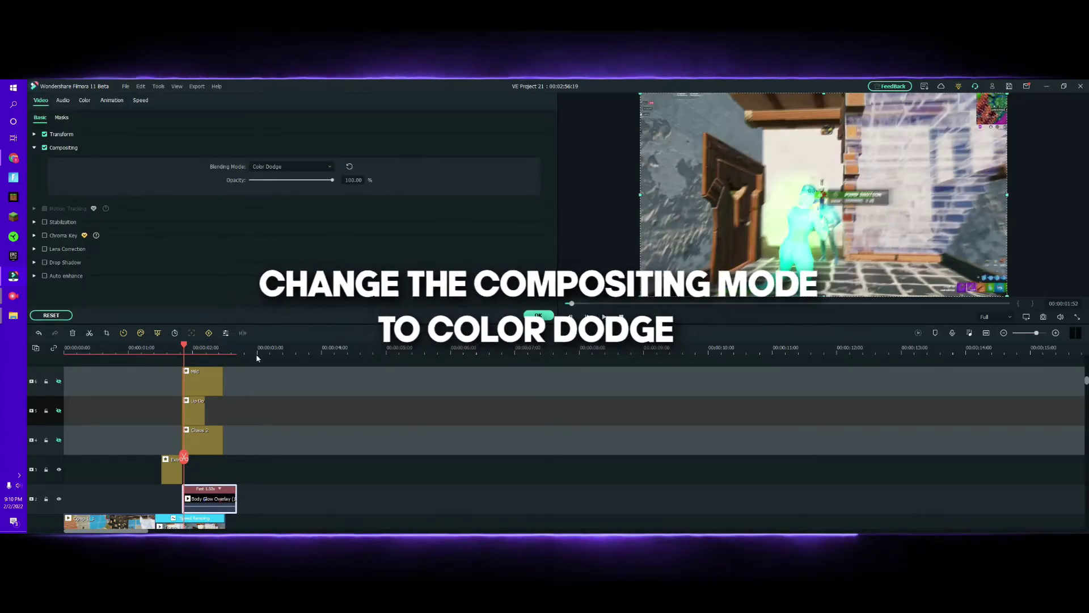
# - Keyframe the overlay's opacity to 0% at the end of the clip and apply
pyautogui.moveTo(276, 351); pyautogui.dragTo(332, 350)
pyautogui.scroll(-1, 331, 361)
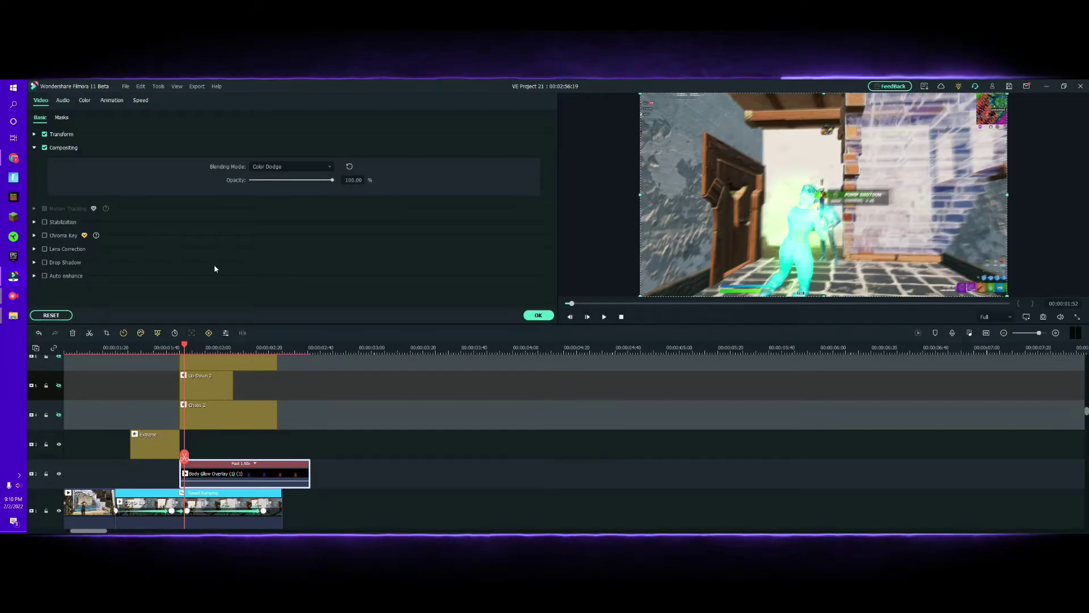
pyautogui.click(104, 100)
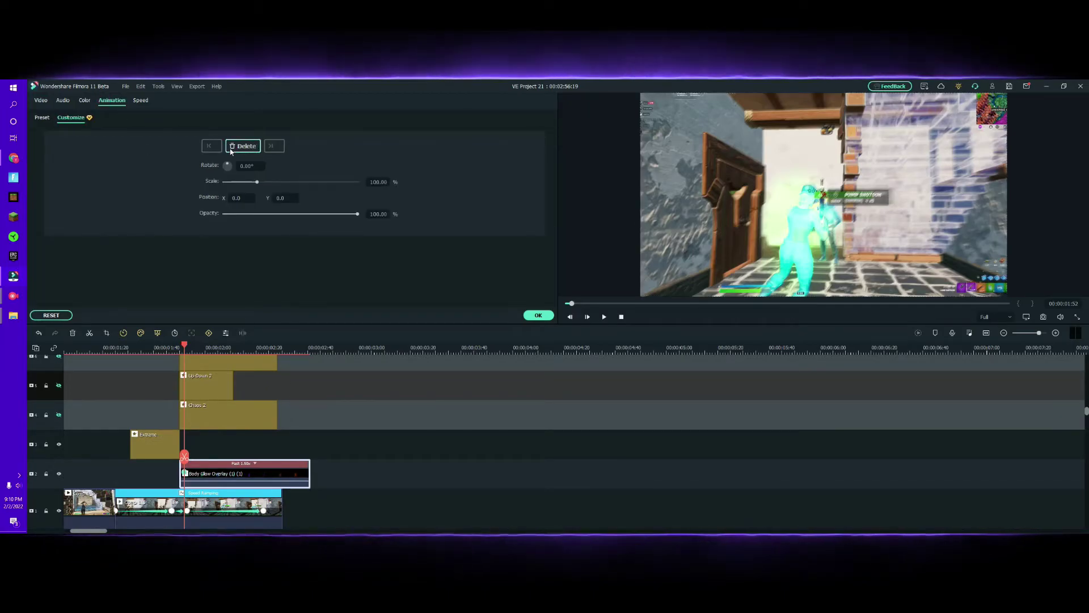
pyautogui.moveTo(184, 456); pyautogui.dragTo(282, 455)
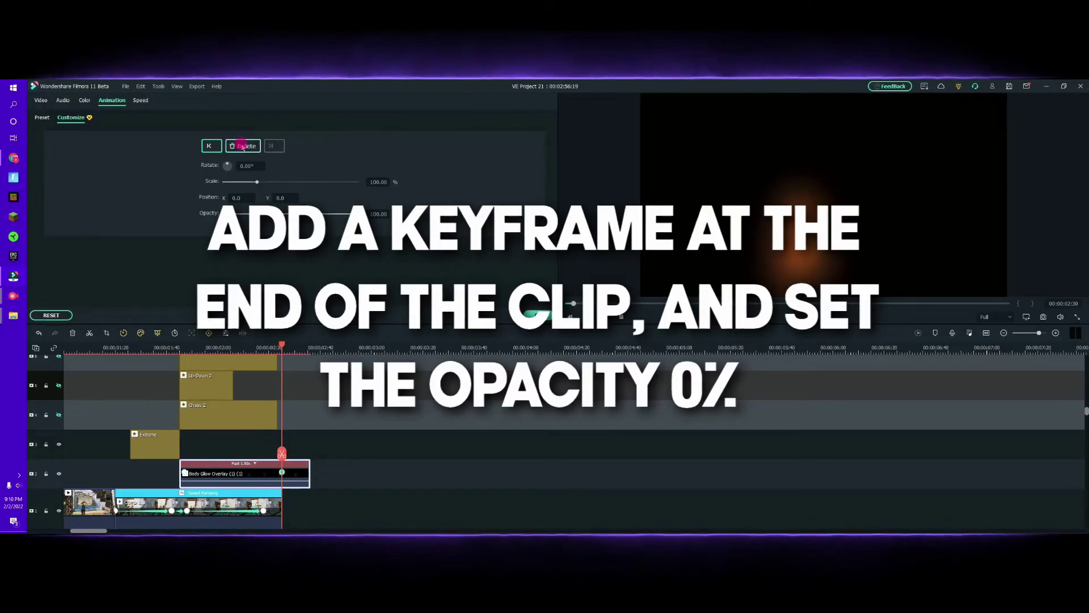
pyautogui.click(373, 213)
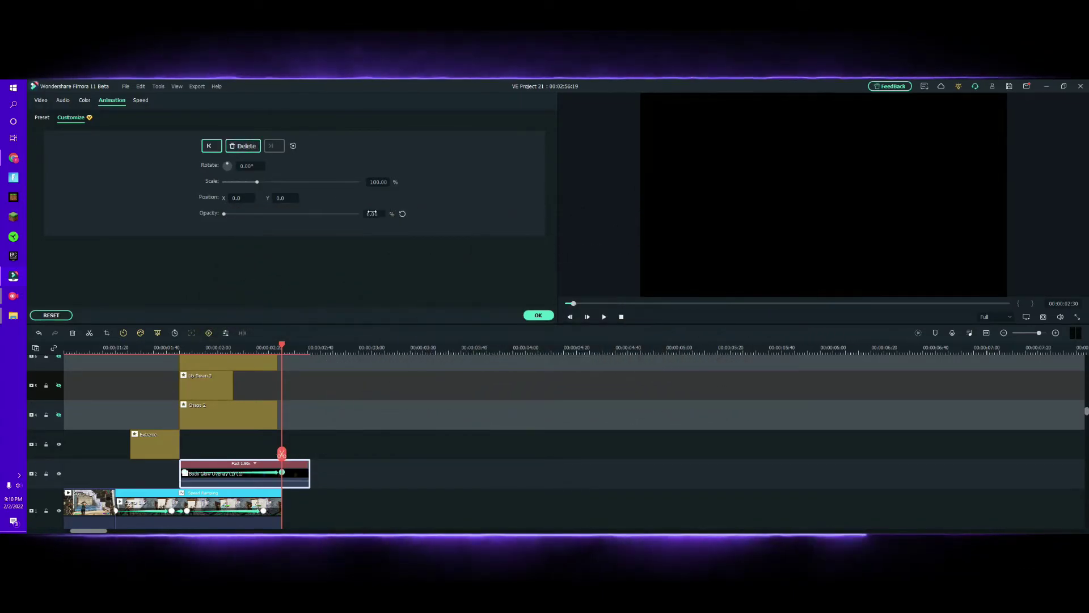
pyautogui.click(538, 315)
# - Return to the impact frame and unhide the three shake effect tracks
pyautogui.click(186, 346)
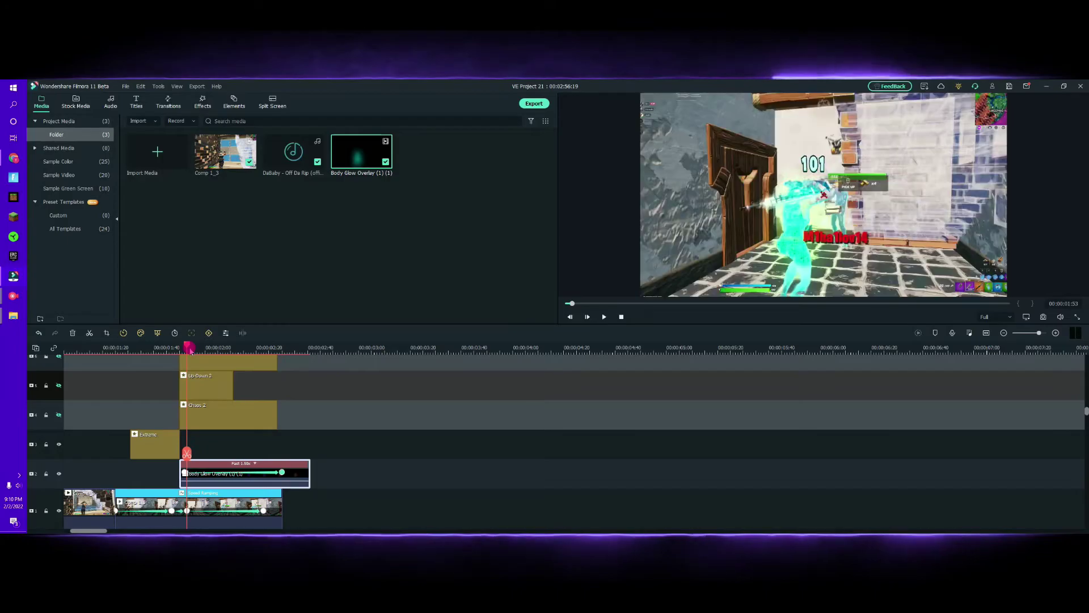
pyautogui.scroll(1, 100, 432)
pyautogui.click(58, 439)
pyautogui.click(58, 410)
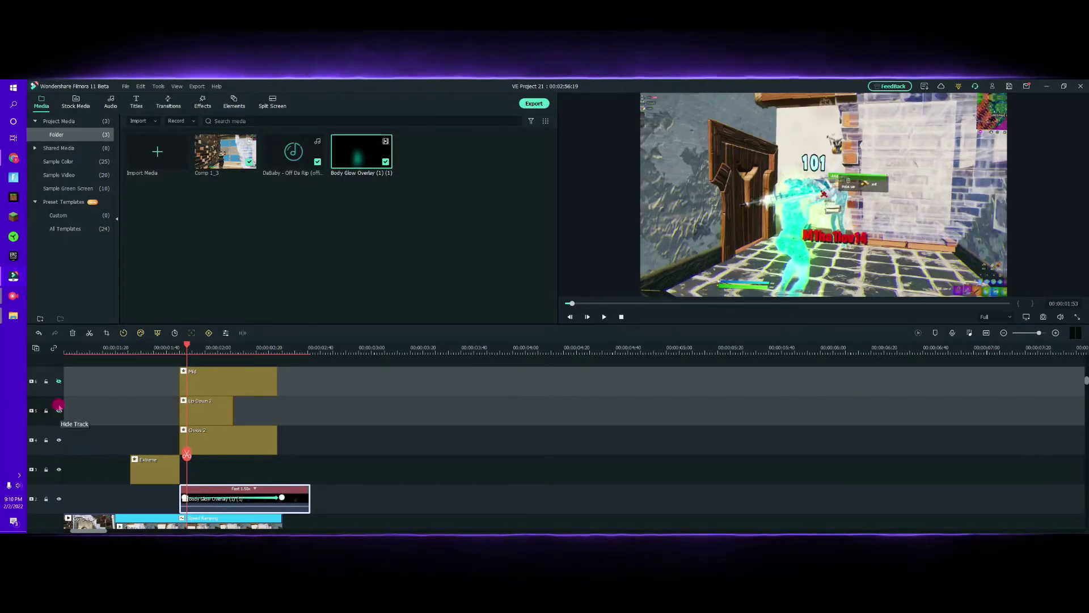
pyautogui.click(58, 381)
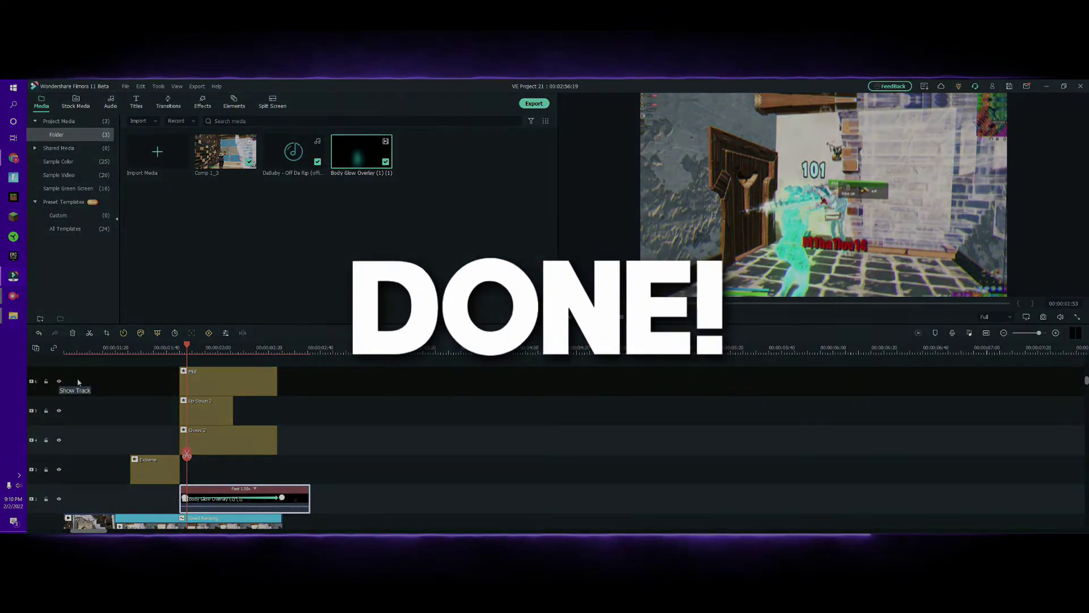